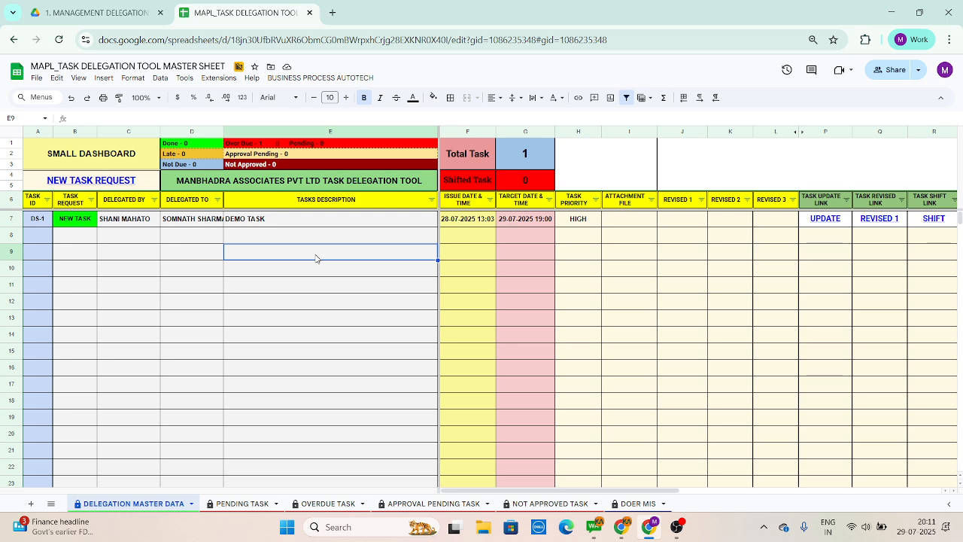
# Step: Open the new task request form from the master sheet and continue with NEW TASK as the request type
pyautogui.click(92, 183)
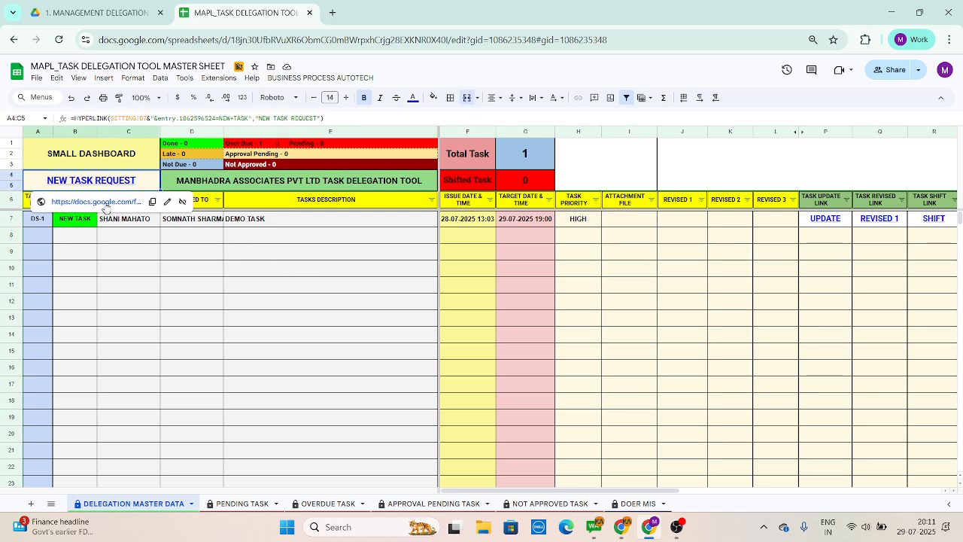
pyautogui.click(104, 203)
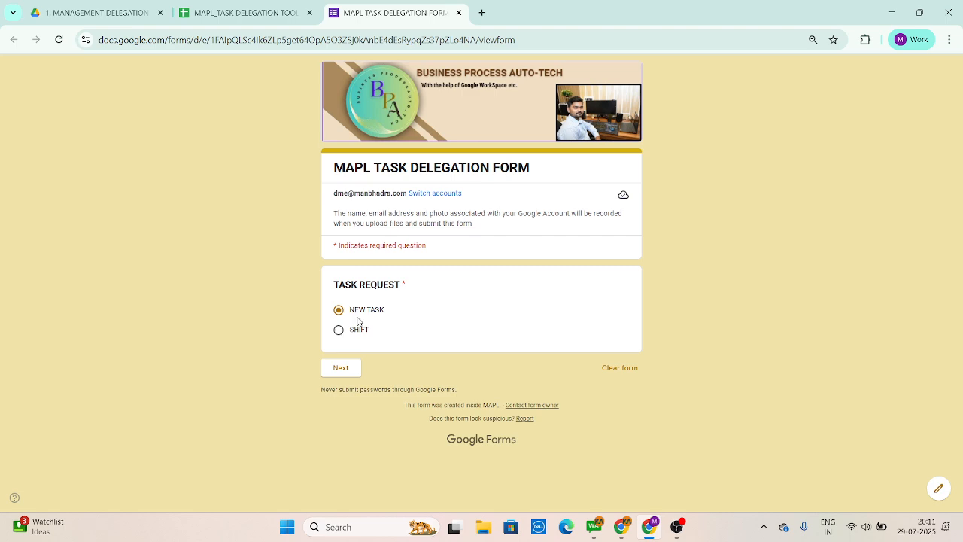
pyautogui.click(343, 370)
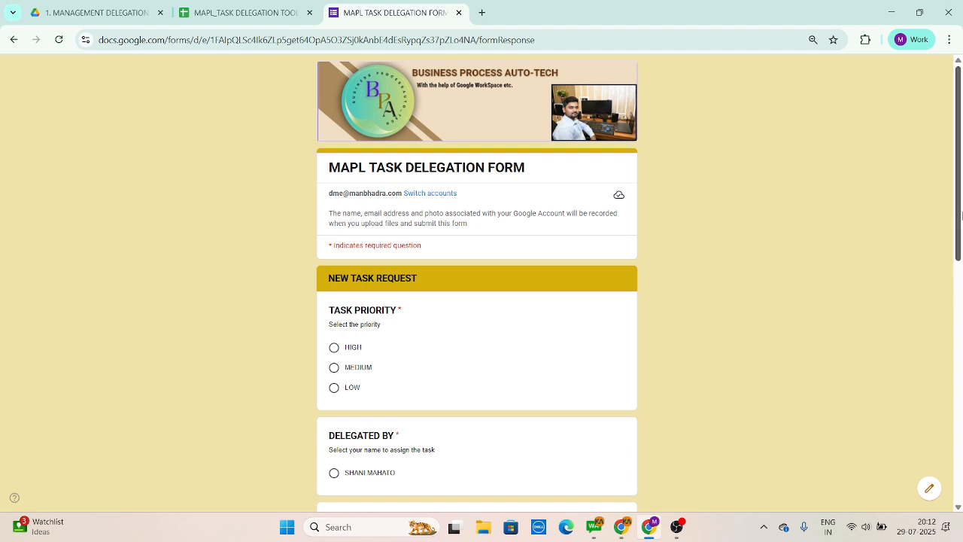
# Step: Set the task priority to HIGH, select the delegator's name, and choose the second person listed as the assignee
pyautogui.moveTo(959, 211); pyautogui.dragTo(959, 249)
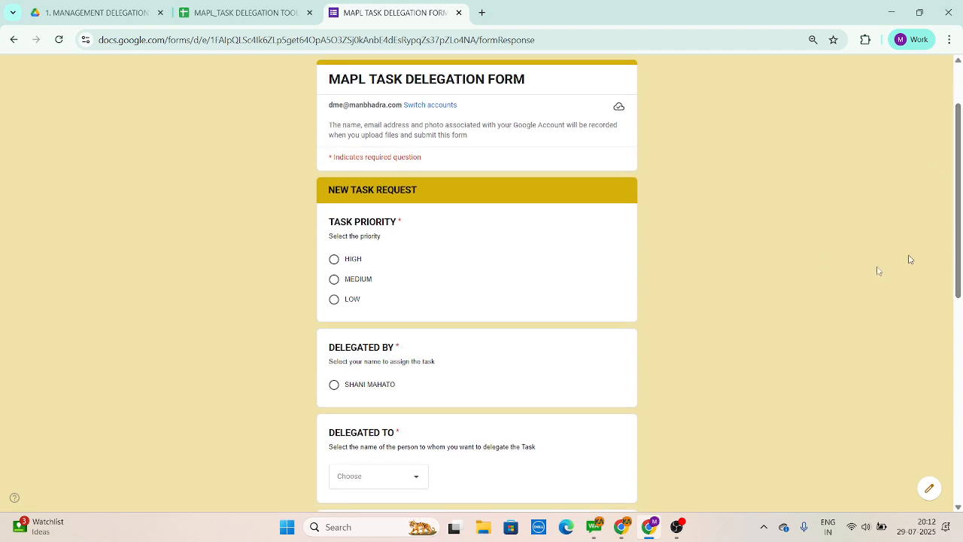
pyautogui.click(334, 259)
pyautogui.moveTo(962, 264); pyautogui.dragTo(962, 317)
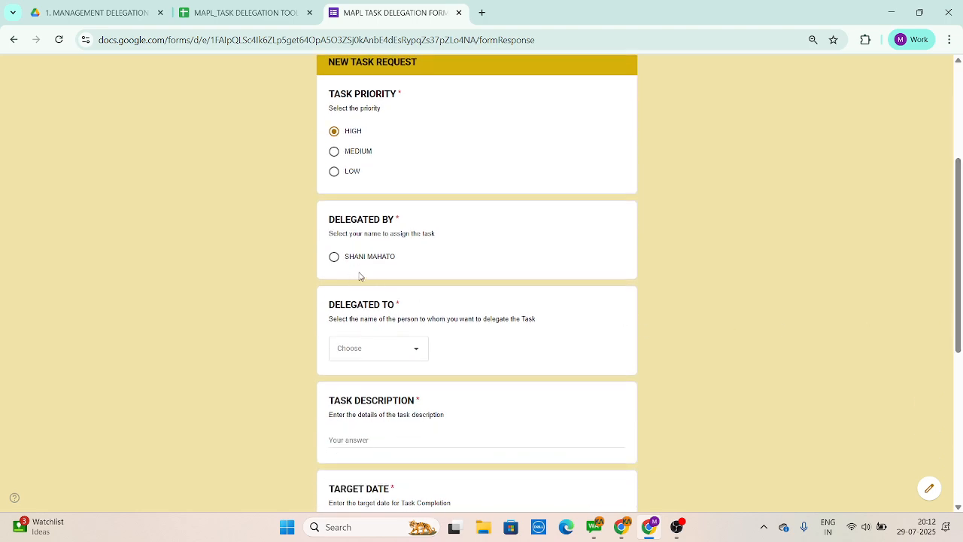
pyautogui.click(335, 258)
pyautogui.click(377, 350)
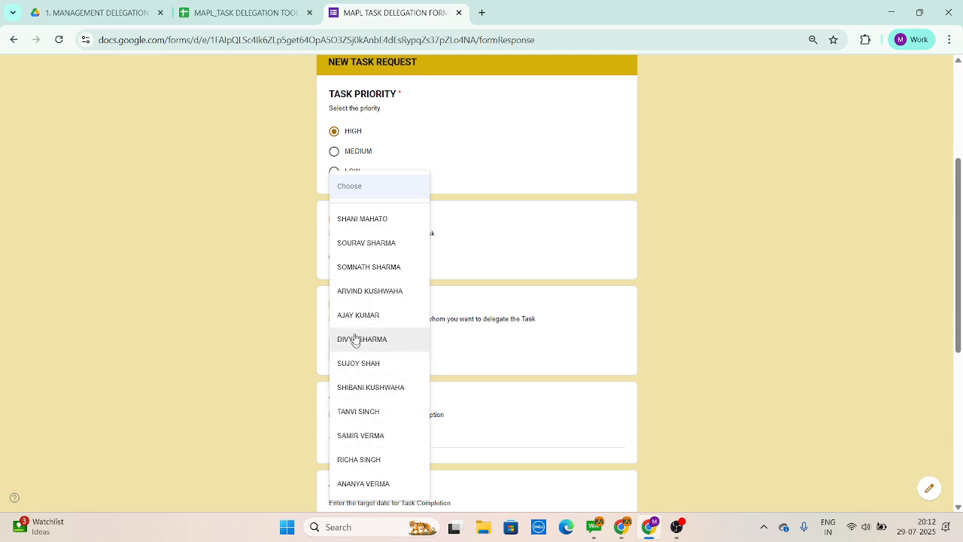
pyautogui.click(369, 243)
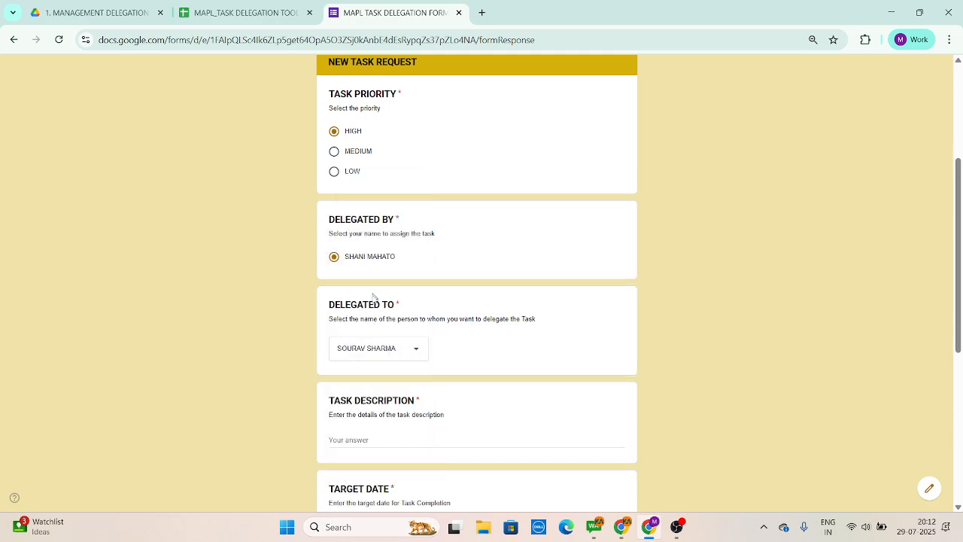
# Step: Enter "PURCHASE BILL PAYMENT FOR JUN 25" as the task description
pyautogui.scroll(-2, 961, 292)
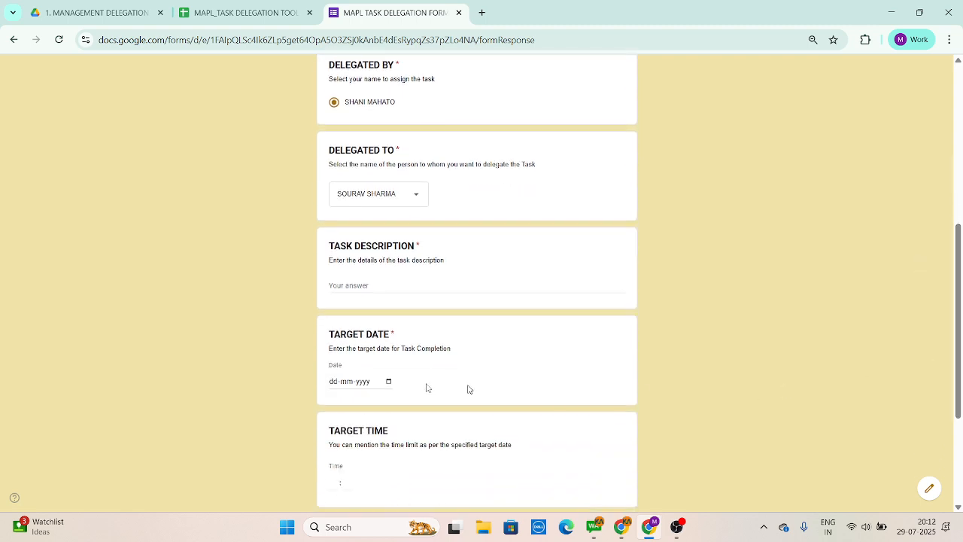
pyautogui.click(346, 294)
pyautogui.write('L')
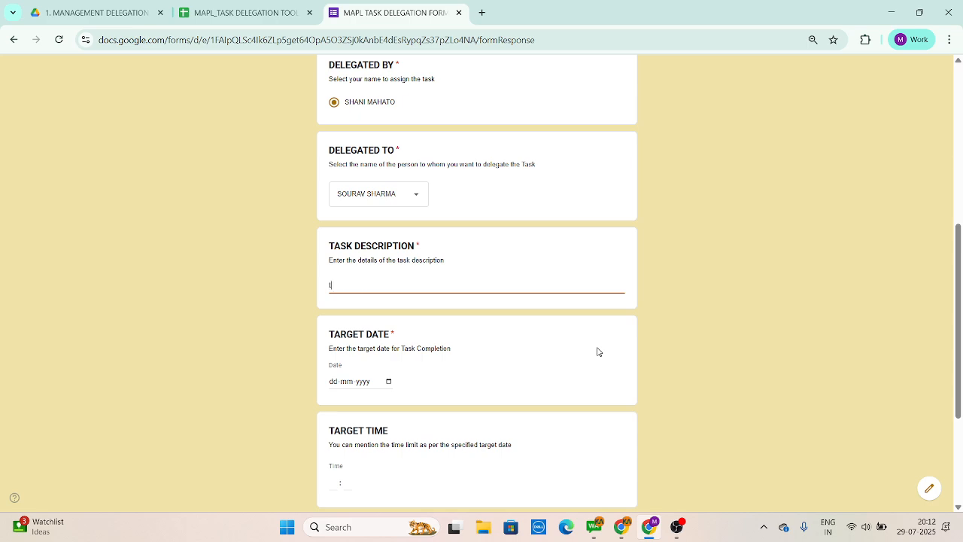
pyautogui.press('BackSpace')
pyautogui.write('PURCHASE BILL PAYMN')
pyautogui.press('BackSpace')
pyautogui.write('ENT FOR ')
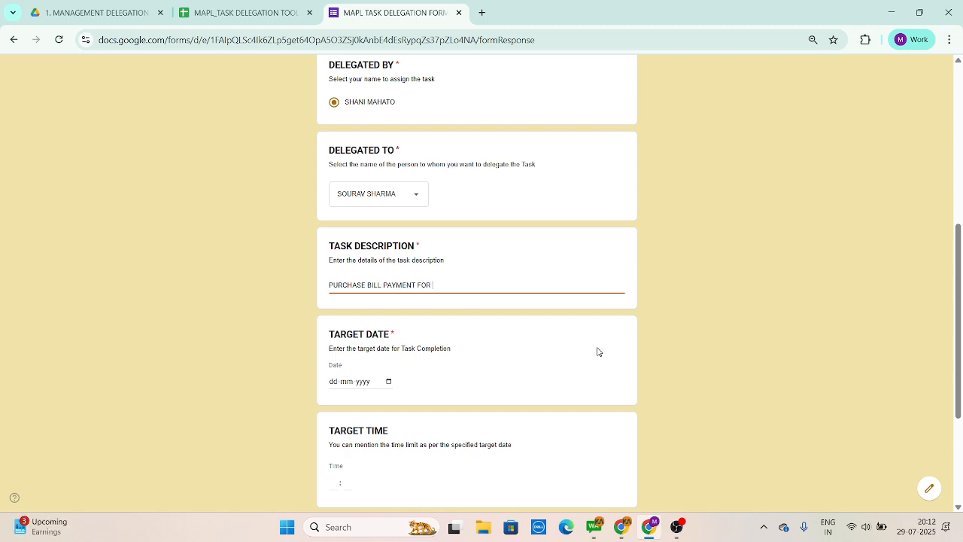
pyautogui.write('JUN 25')
# Step: Set the target date to 31-07-2025 and submit the task delegation form
pyautogui.click(391, 385)
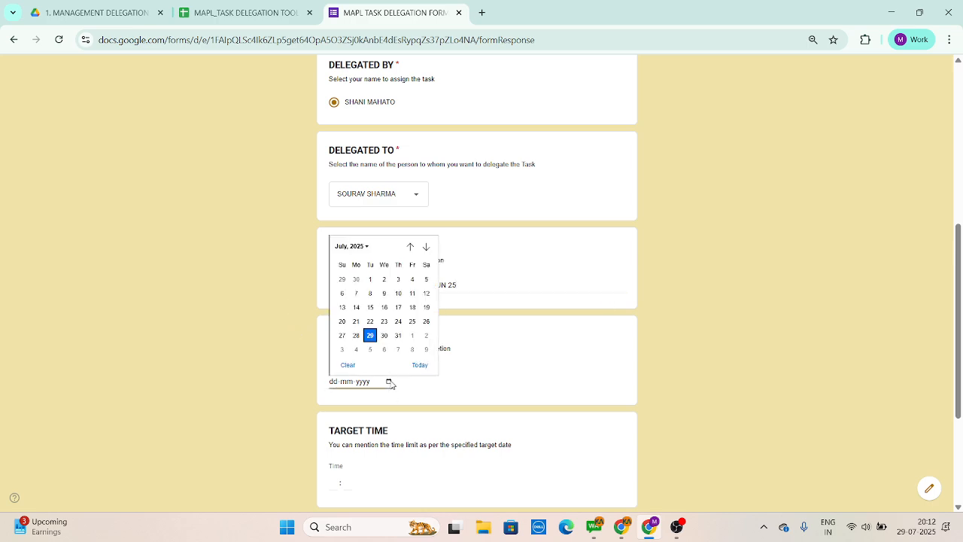
pyautogui.click(396, 338)
pyautogui.scroll(-3, 396, 338)
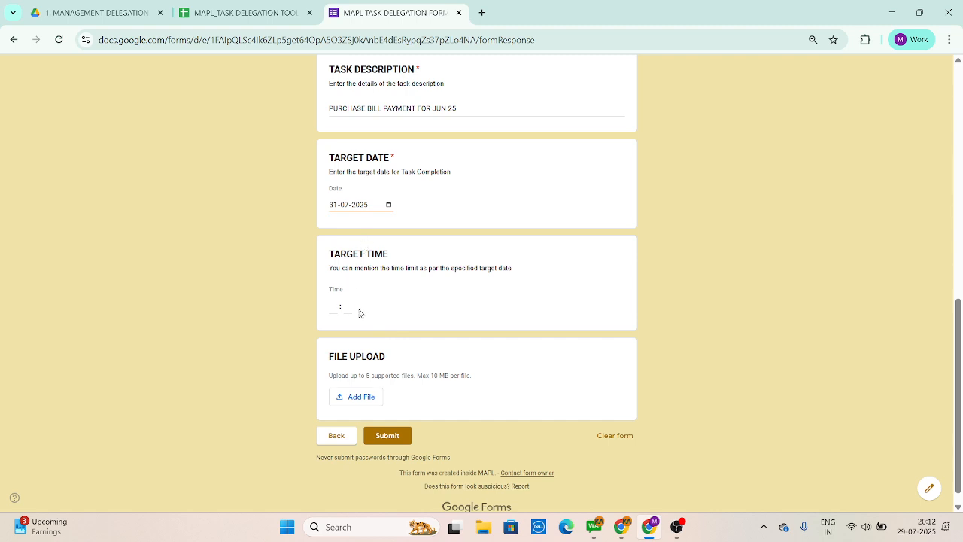
pyautogui.click(389, 438)
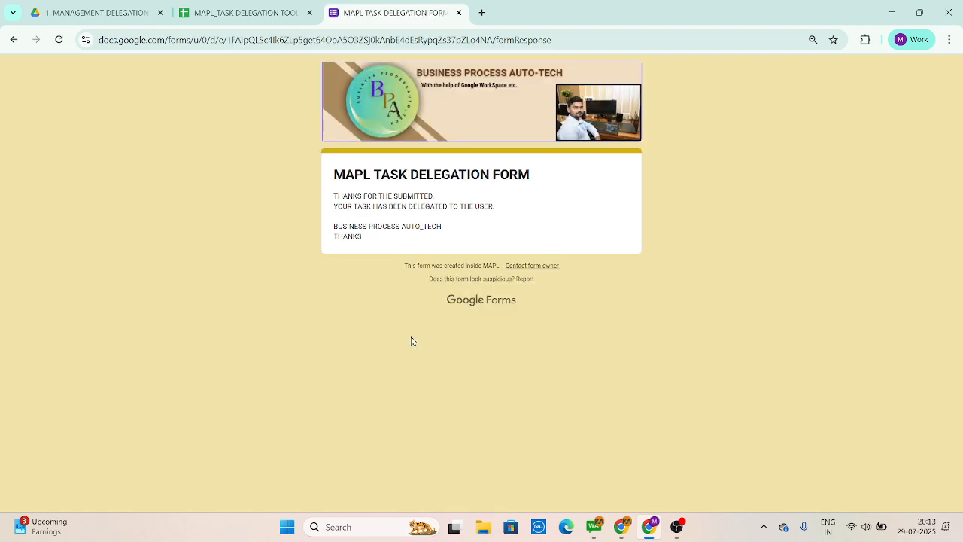
# Step: Review the new purchase bill task's delegator, assignee, description and priority in the delegation master data
pyautogui.click(241, 22)
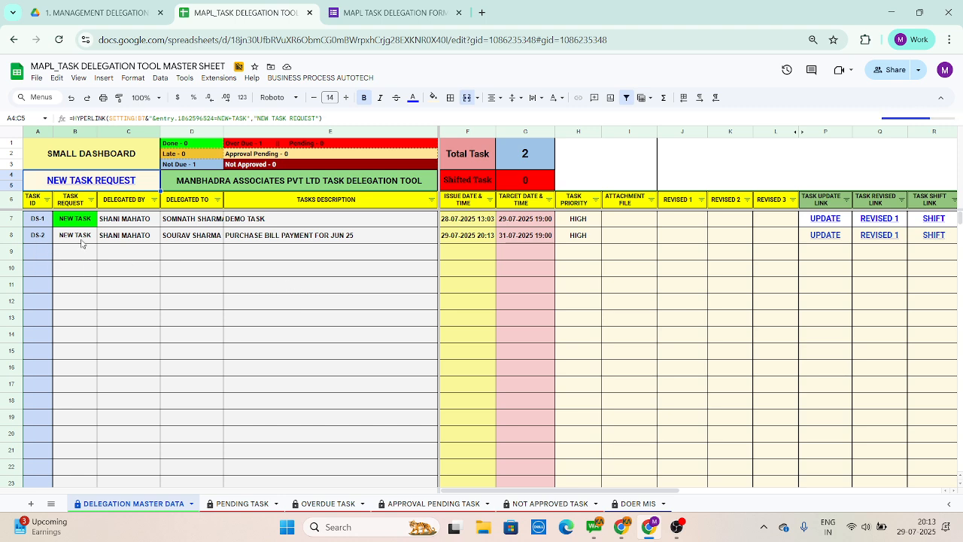
pyautogui.click(133, 243)
pyautogui.click(200, 243)
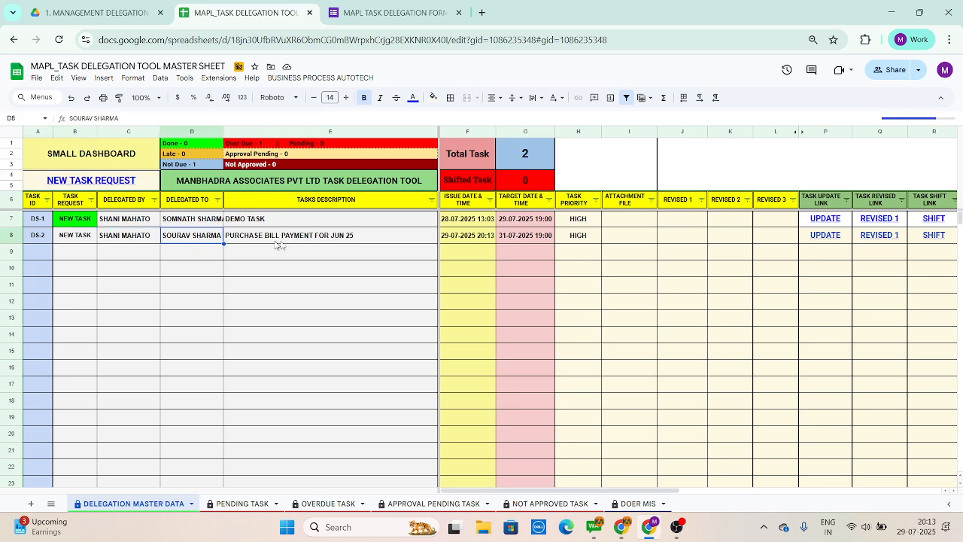
pyautogui.click(320, 241)
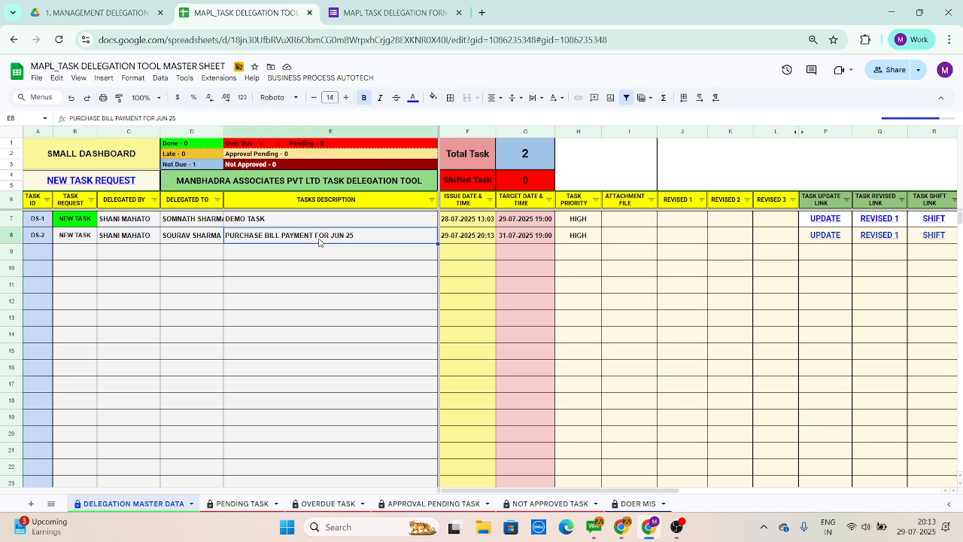
pyautogui.click(598, 239)
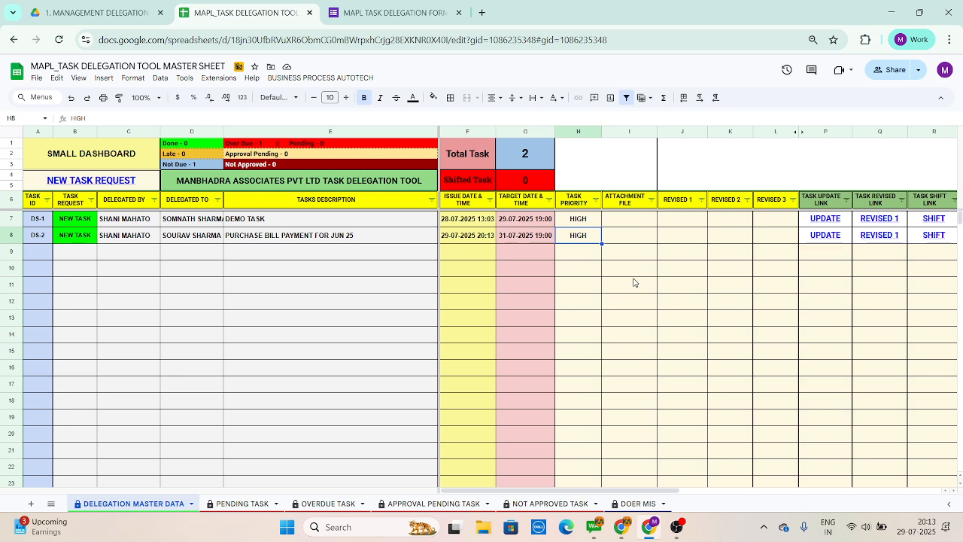
# Step: Switch to Google Drive and open the last doer's sheet in the DOER DELEGATION SHEET folder
pyautogui.click(105, 9)
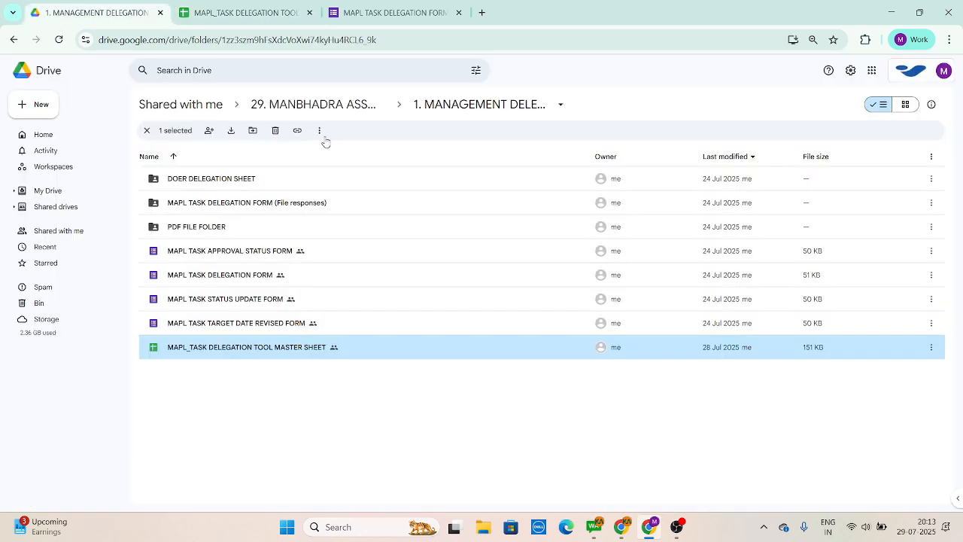
pyautogui.doubleClick(297, 178)
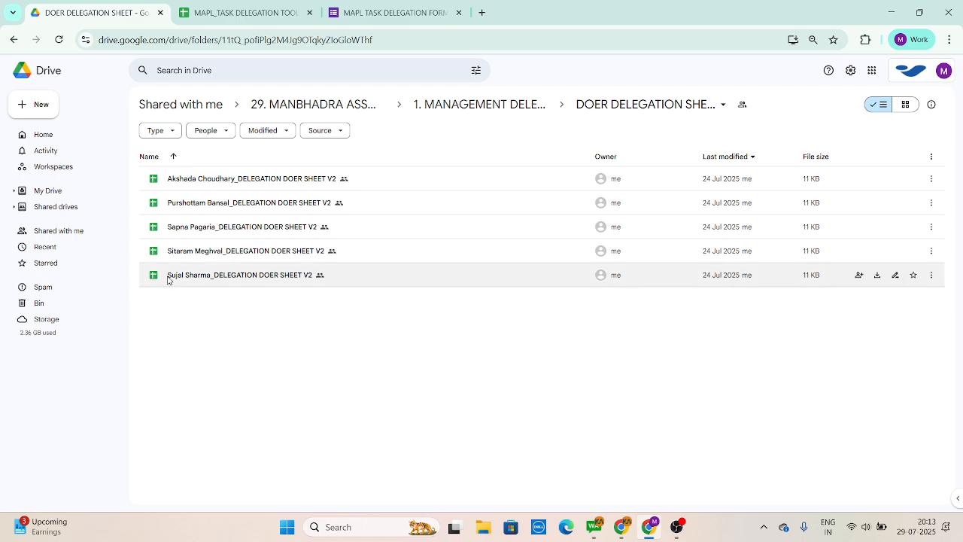
pyautogui.doubleClick(193, 276)
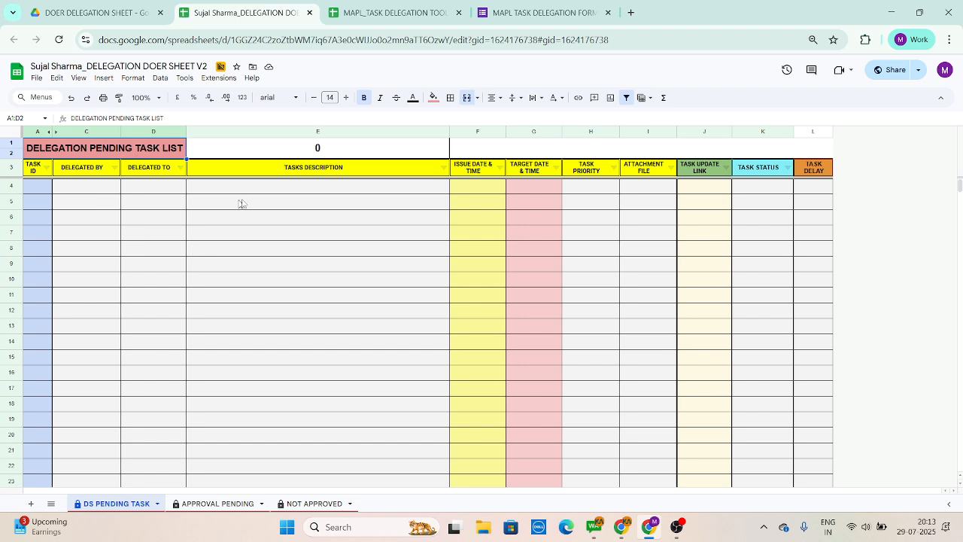
# Step: Examine the doer's pending task list, from the task ID and description columns to the task update link column
pyautogui.click(278, 172)
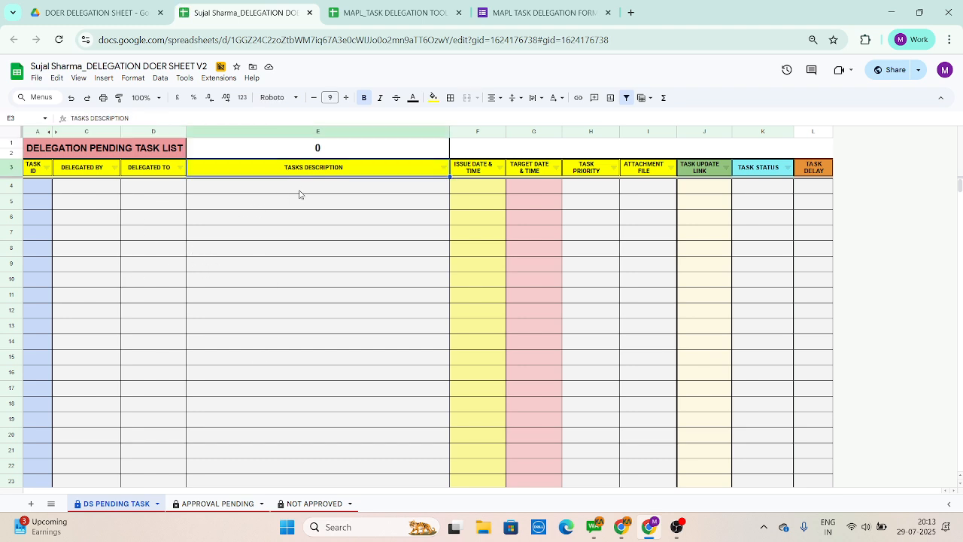
pyautogui.press('Down')
pyautogui.press('Down')
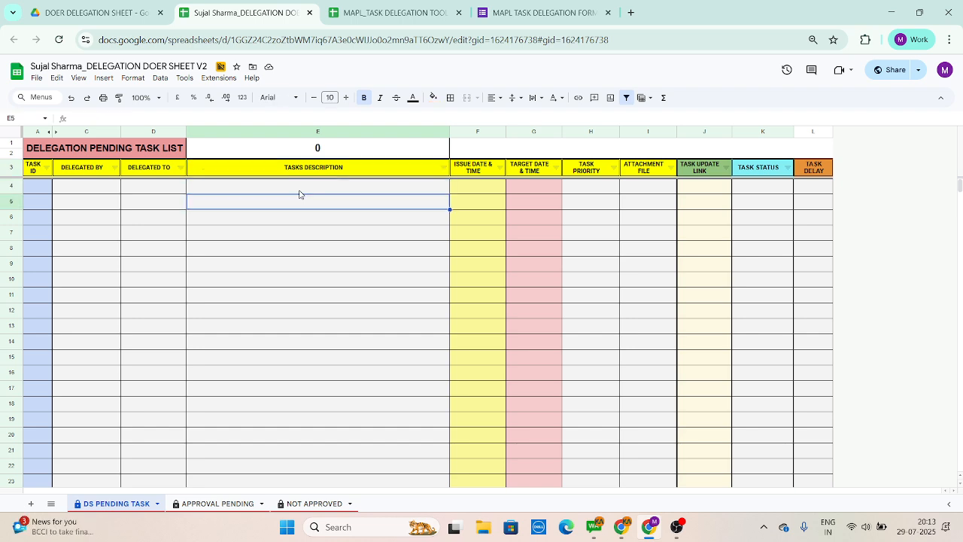
pyautogui.press('Left')
pyautogui.press('Left')
pyautogui.press('Left')
pyautogui.press('Down')
pyautogui.press('Down')
pyautogui.press('Down')
pyautogui.press('Right')
pyautogui.press('Down')
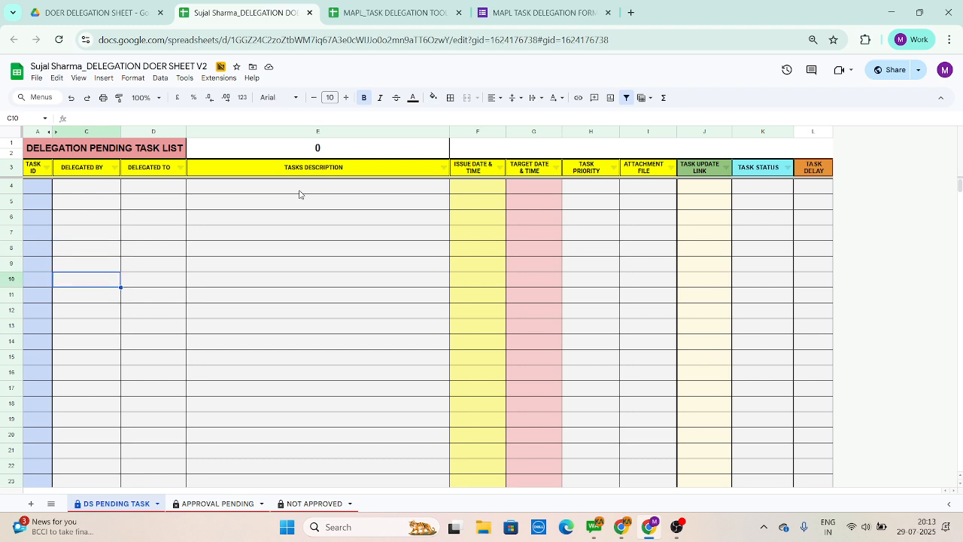
pyautogui.press('Down')
pyautogui.press('Right')
pyautogui.press('Up')
pyautogui.press('Up')
pyautogui.press('Right')
pyautogui.press('Right')
pyautogui.press('Up')
pyautogui.press('Up')
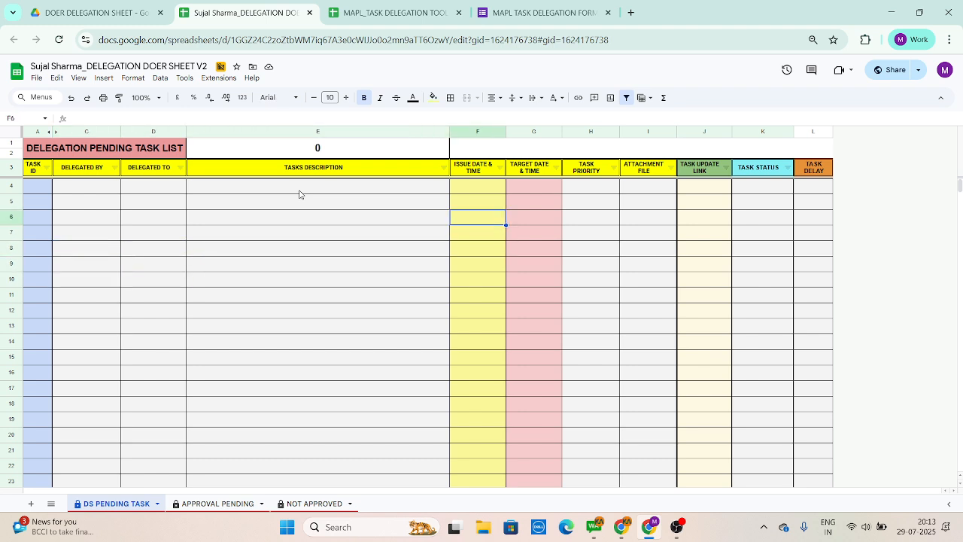
pyautogui.press('Right')
pyautogui.press('Right')
pyautogui.press('Right')
pyautogui.press('Right')
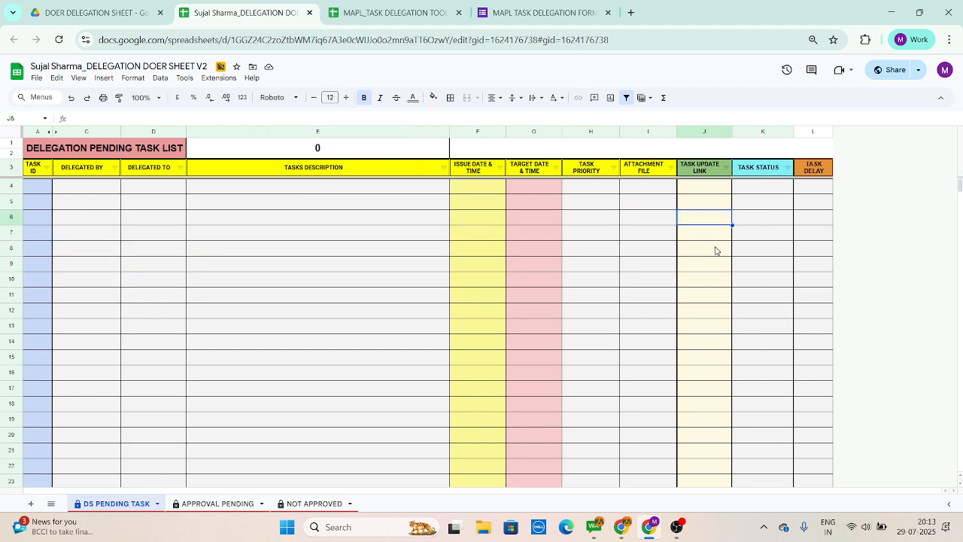
pyautogui.click(710, 189)
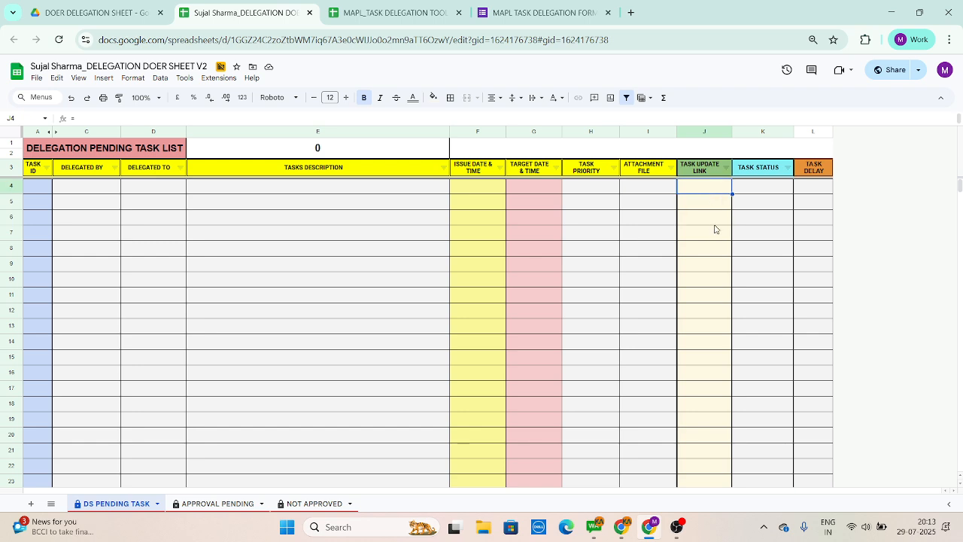
# Step: Look over the doer sheets in the Drive folder and return to the task delegation master sheet
pyautogui.click(90, 12)
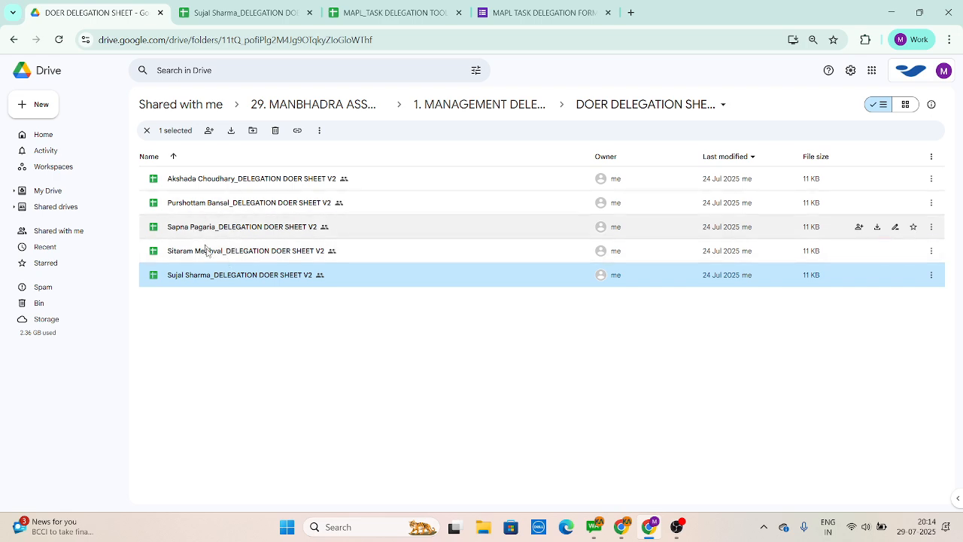
pyautogui.click(363, 12)
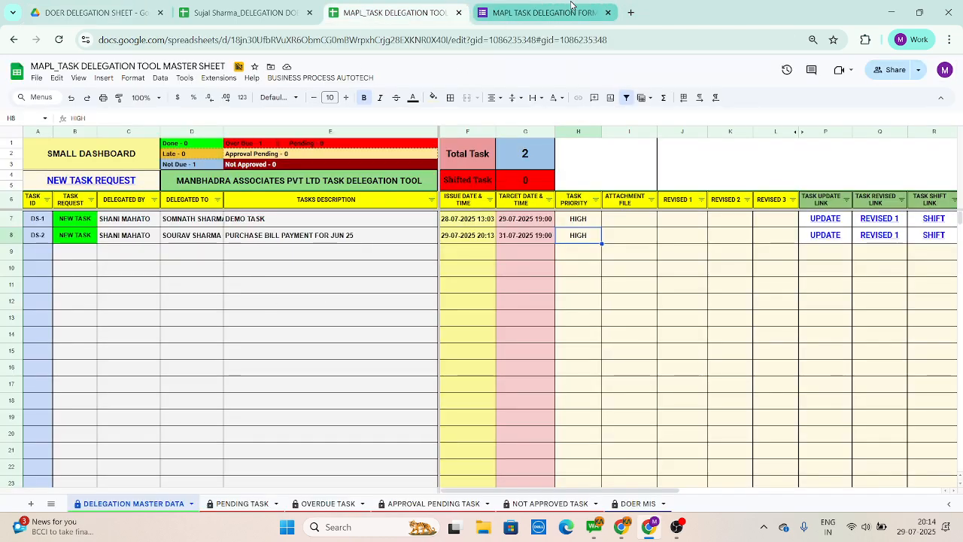
pyautogui.click(540, 13)
pyautogui.click(397, 11)
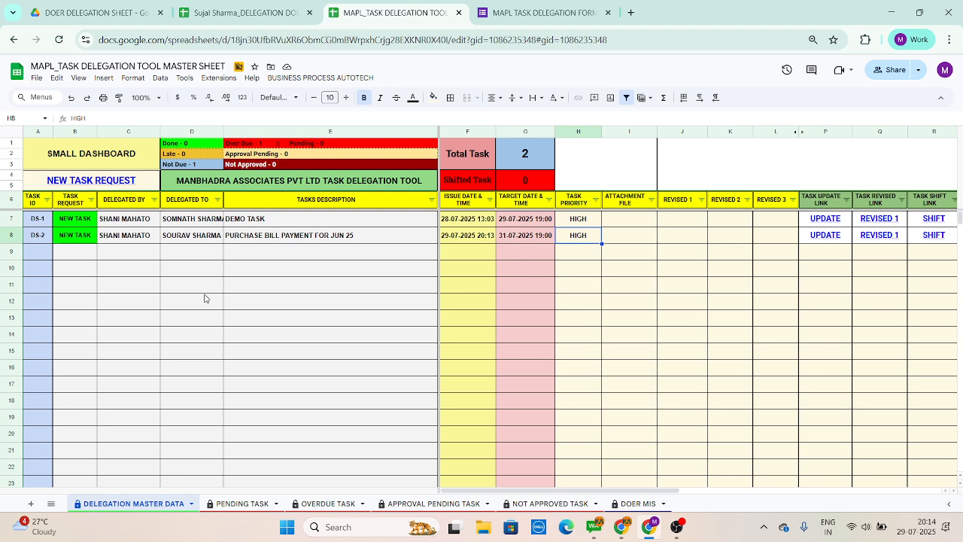
# Step: Examine the OVERDUE TASK sheet of the master file, including its description and delegator columns
pyautogui.click(329, 504)
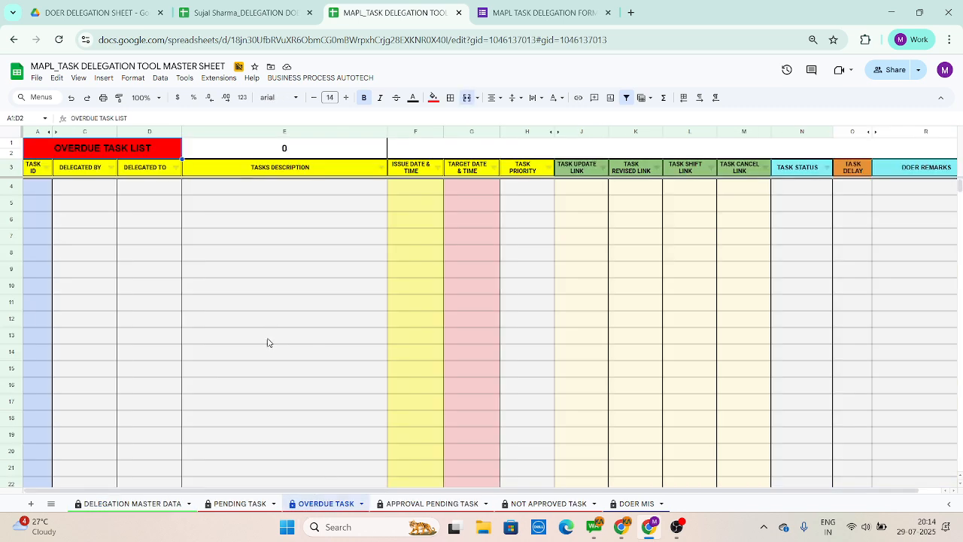
pyautogui.click(259, 190)
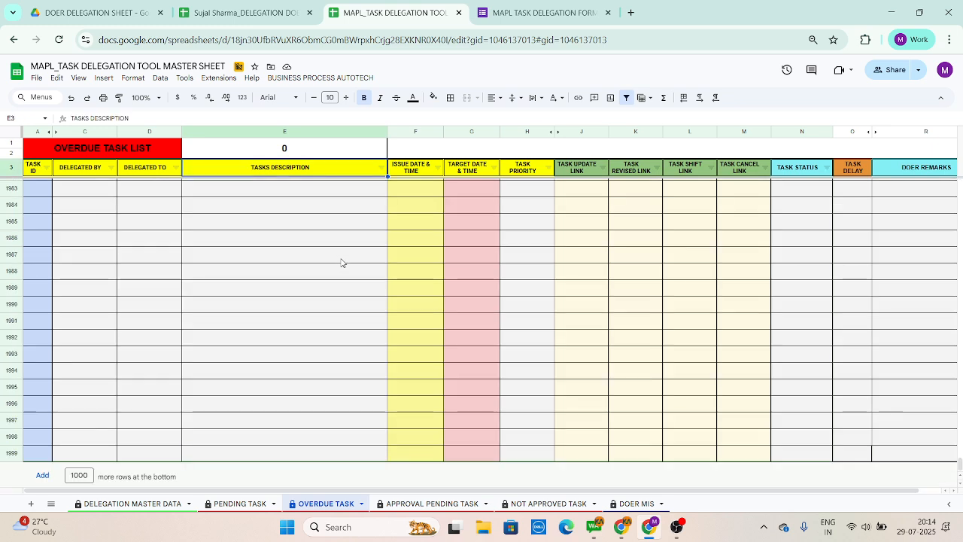
pyautogui.press('Down')
pyautogui.press('Down')
pyautogui.press('Left')
pyautogui.press('Left')
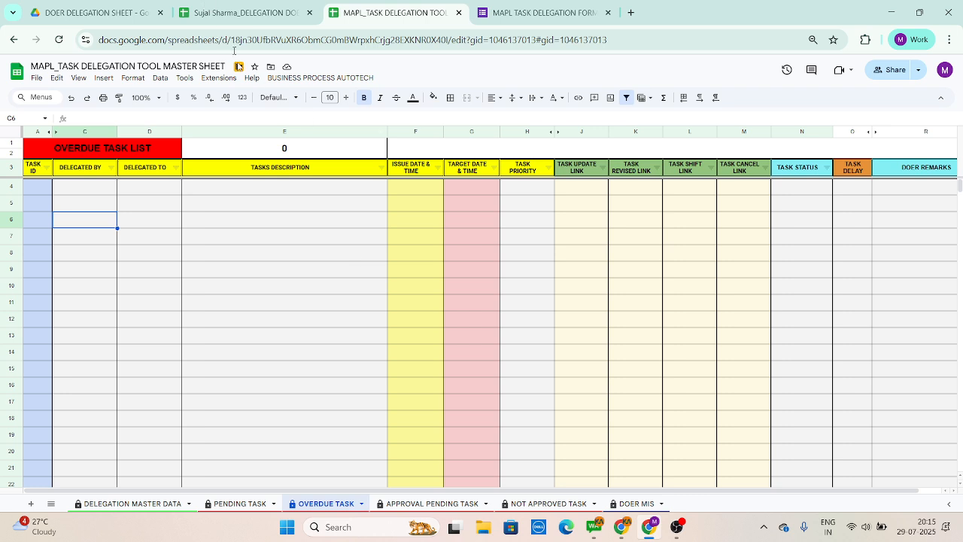
# Step: Return to the doer's delegation sheet and inspect the task description column of the DS PENDING TASK sheet
pyautogui.click(218, 6)
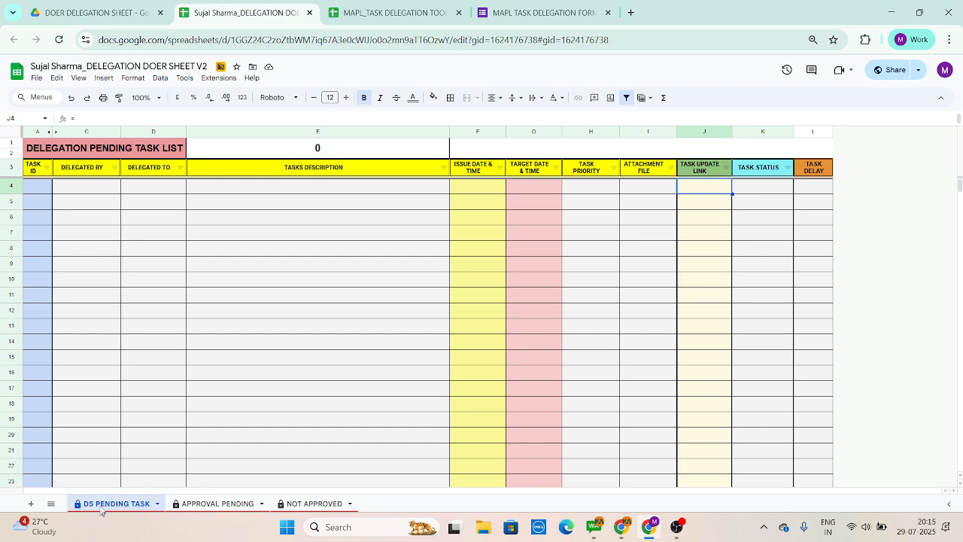
pyautogui.click(196, 507)
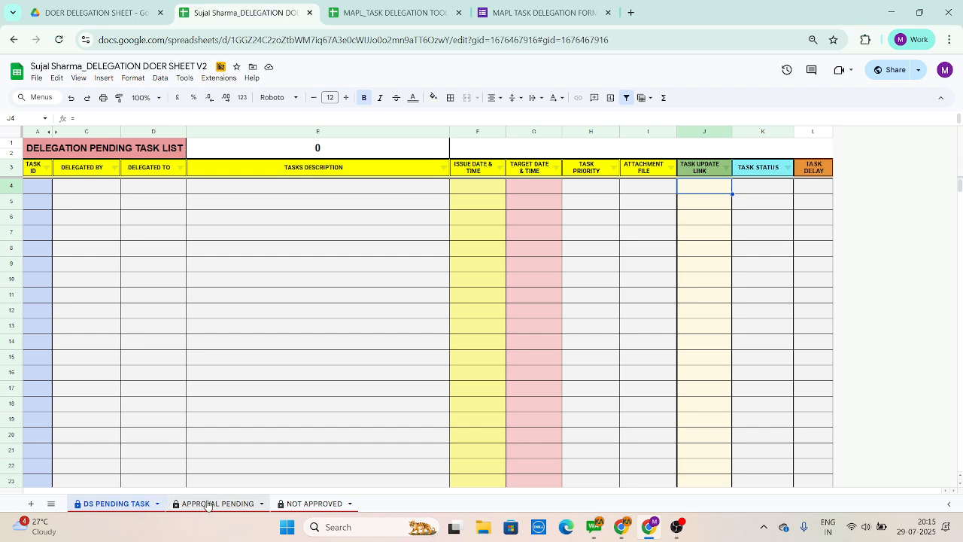
pyautogui.click(116, 503)
pyautogui.moveTo(292, 189); pyautogui.dragTo(284, 352)
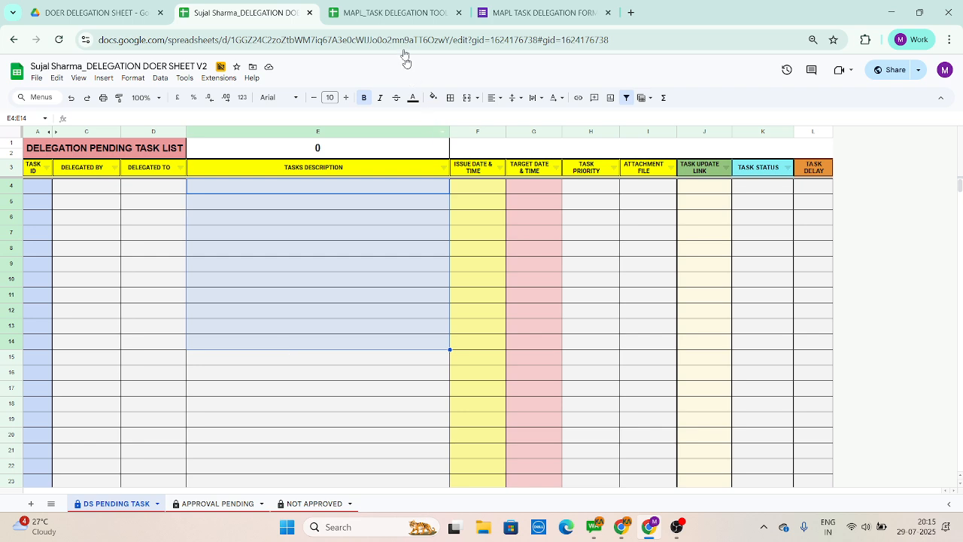
# Step: Return to the task delegation master sheet and examine the current week's score columns of the DOER MIS report
pyautogui.click(397, 9)
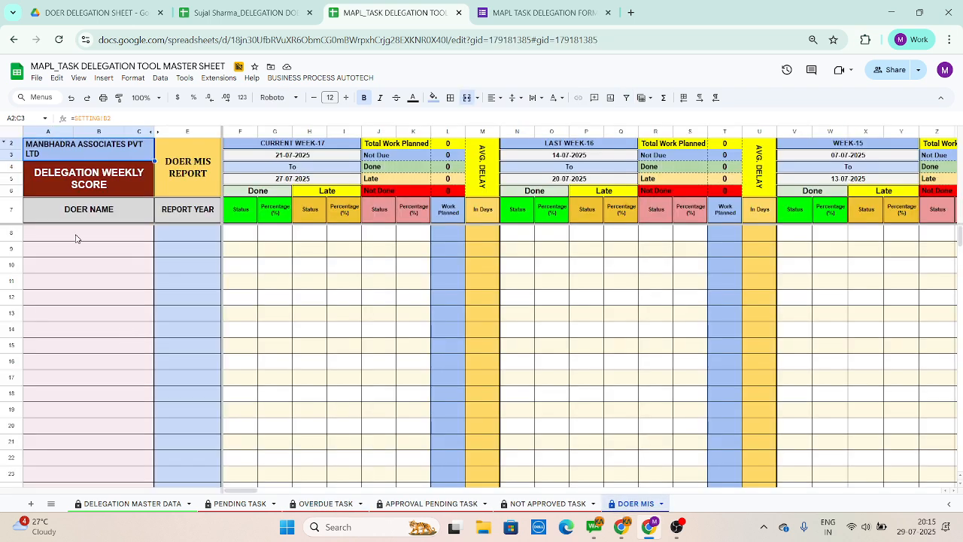
pyautogui.click(85, 238)
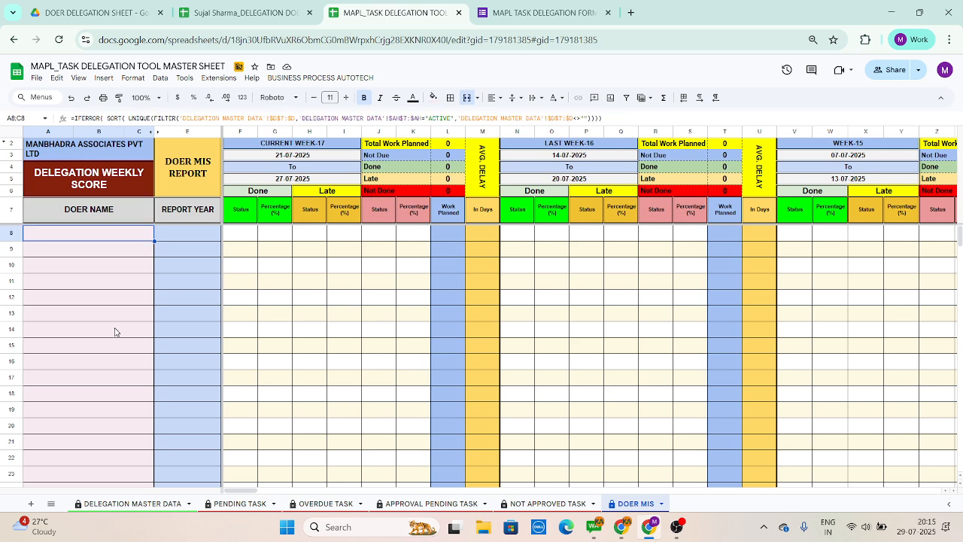
pyautogui.press('Right')
pyautogui.press('Right')
pyautogui.press('Right')
pyautogui.press('Right')
pyautogui.press('Right')
pyautogui.press('Right')
pyautogui.press('Right')
pyautogui.press('Right')
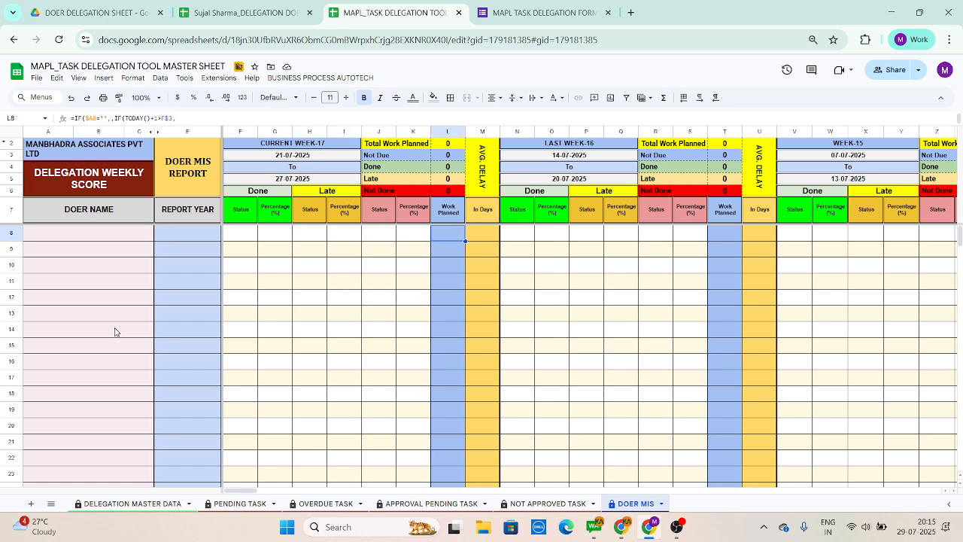
pyautogui.press('Left')
pyautogui.press('Left')
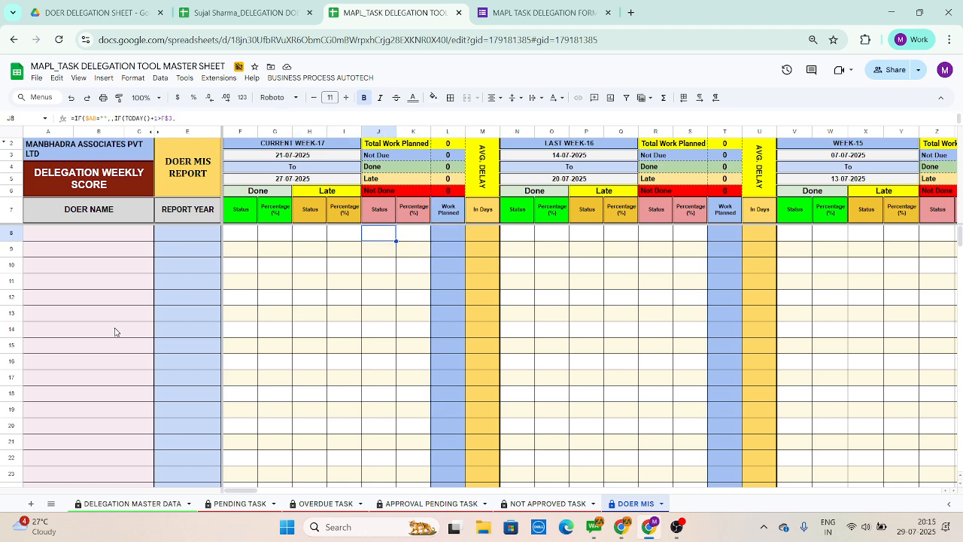
pyautogui.press('Left')
pyautogui.press('Left')
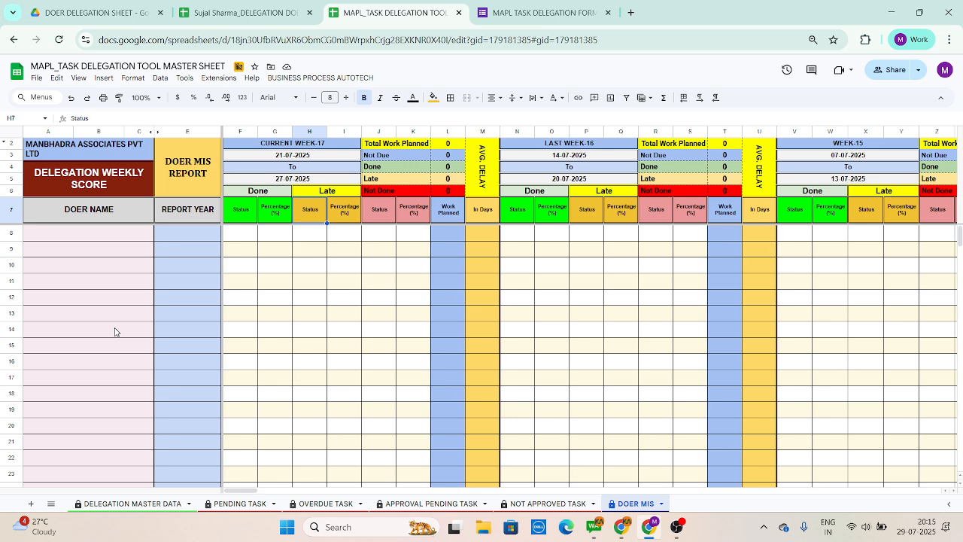
pyautogui.press('Left')
pyautogui.press('Left')
# Step: Look across the previous weeks' columns of the DOER MIS report and return to the DELEGATION MASTER DATA sheet
pyautogui.press('Down')
pyautogui.press('Right')
pyautogui.press('Right')
pyautogui.press('Right')
pyautogui.press('Right')
pyautogui.press('Right')
pyautogui.press('Right')
pyautogui.press('Right')
pyautogui.press('Right')
pyautogui.press('Right')
pyautogui.press('Right')
pyautogui.press('Right')
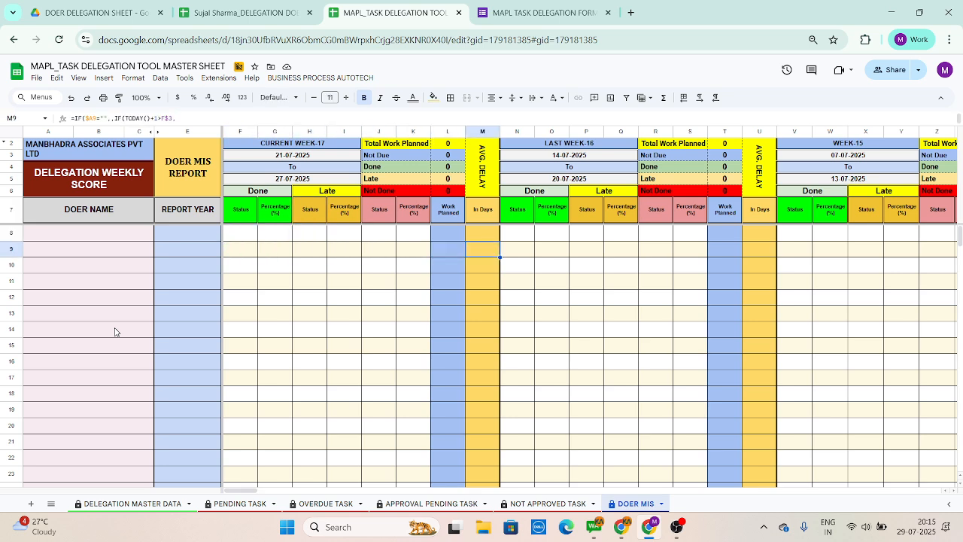
pyautogui.press('Right')
pyautogui.press('Right')
pyautogui.press('Right')
pyautogui.press('Right')
pyautogui.press('Right')
pyautogui.press('Right')
pyautogui.press('Right')
pyautogui.press('Right')
pyautogui.press('Right')
pyautogui.press('Right')
pyautogui.press('Right')
pyautogui.press('Right')
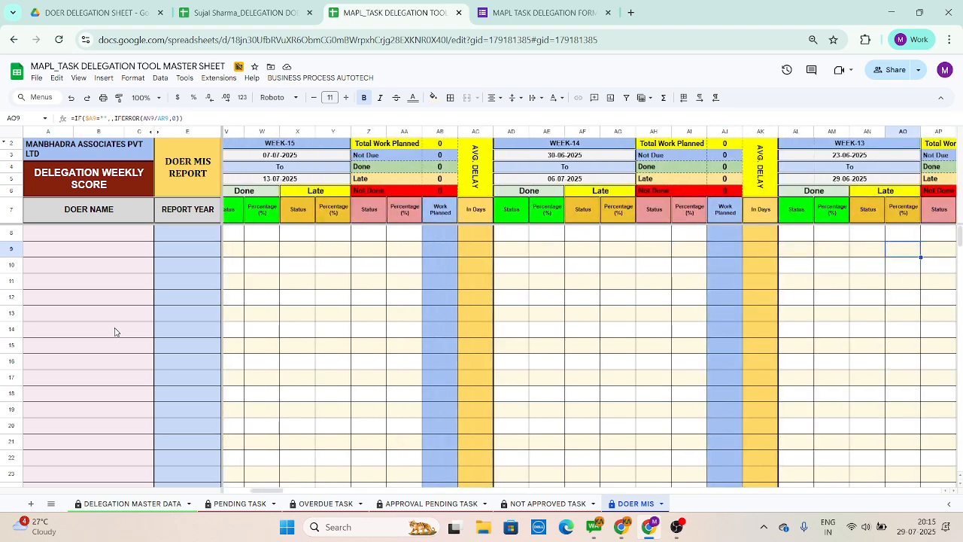
pyautogui.press('Home')
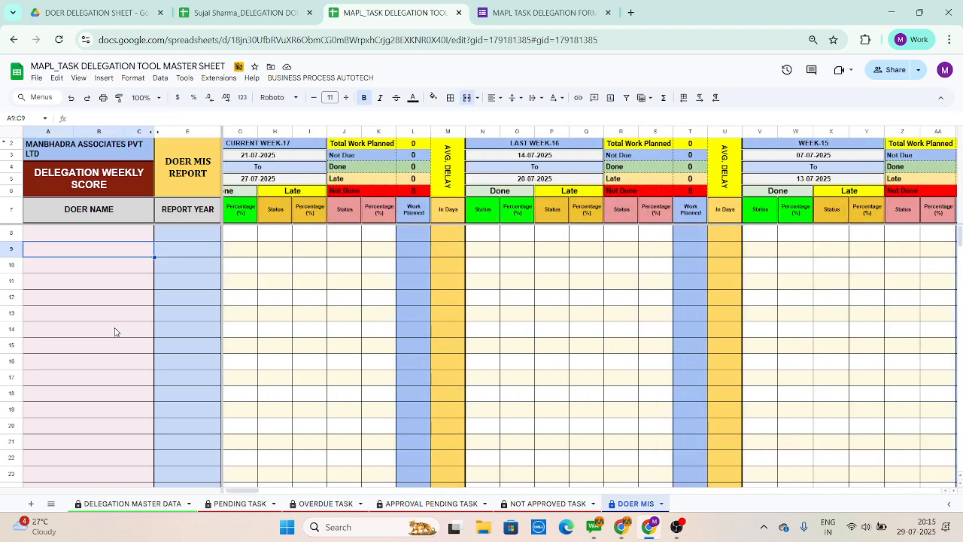
pyautogui.click(132, 503)
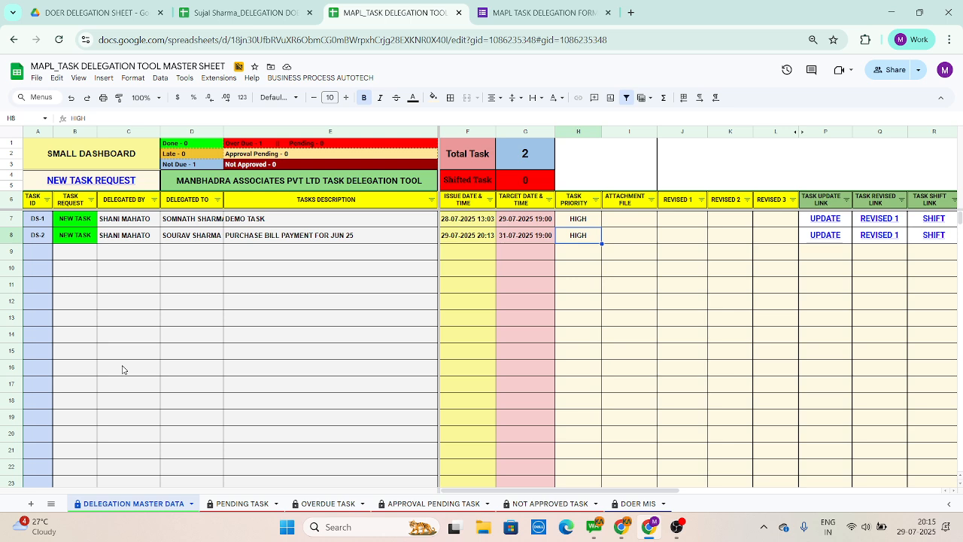
pyautogui.press('Down')
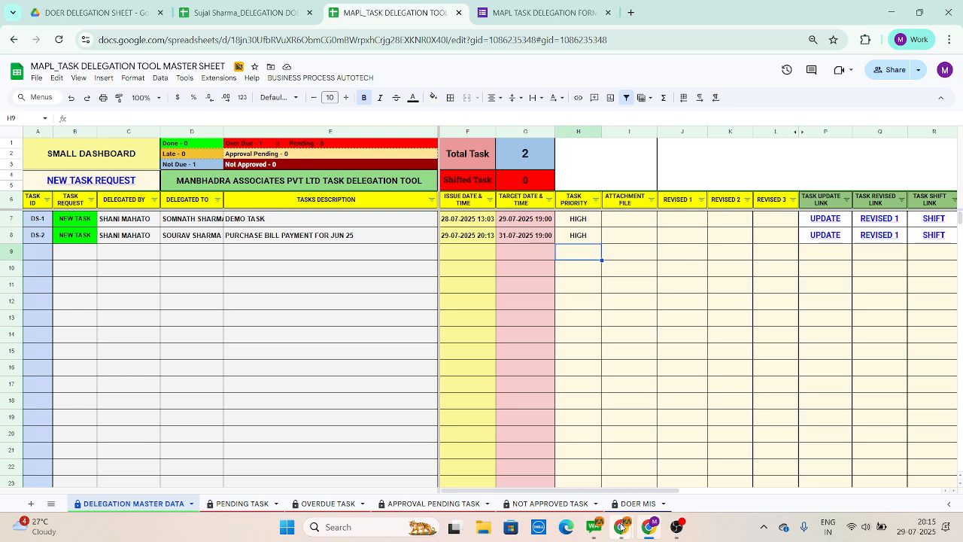
# Step: Switch to the Business Process Autotech site, view its doer dashboard and open the first listed doer's page
pyautogui.moveTo(622, 527)
pyautogui.click(607, 491)
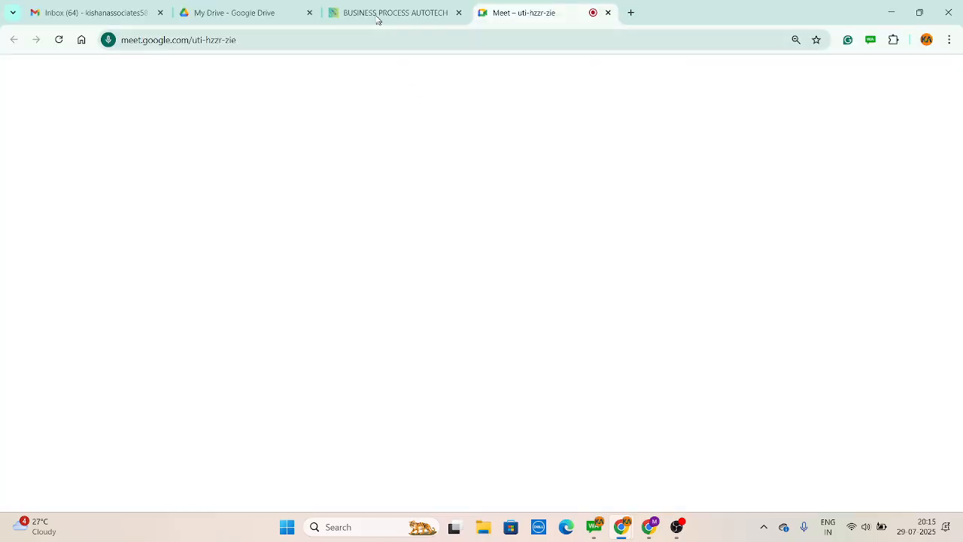
pyautogui.click(378, 15)
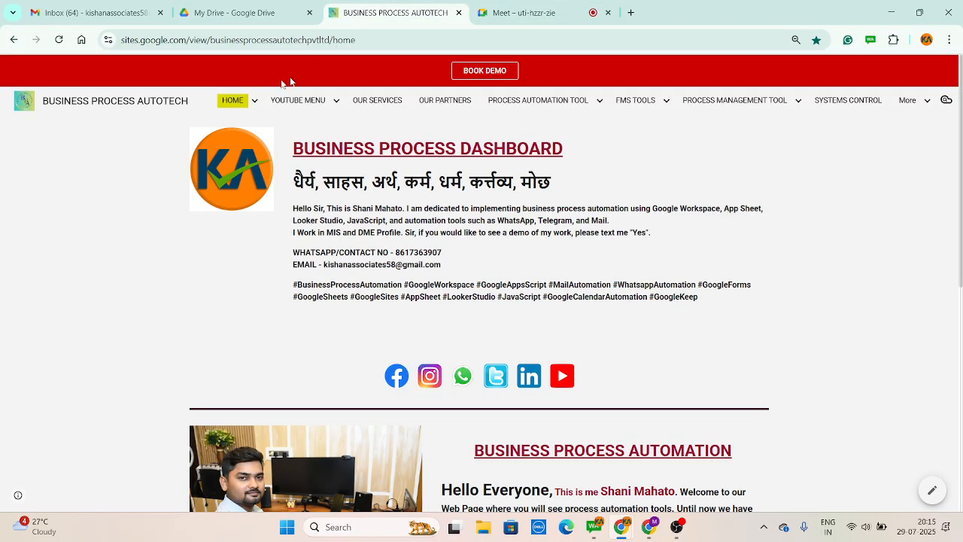
pyautogui.moveTo(232, 101)
pyautogui.click(244, 128)
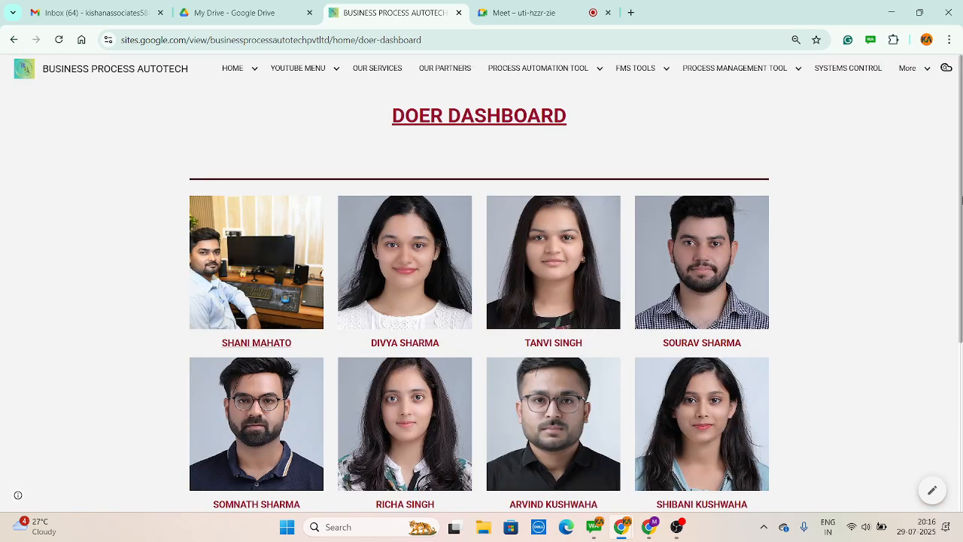
pyautogui.scroll(-1, 595, 300)
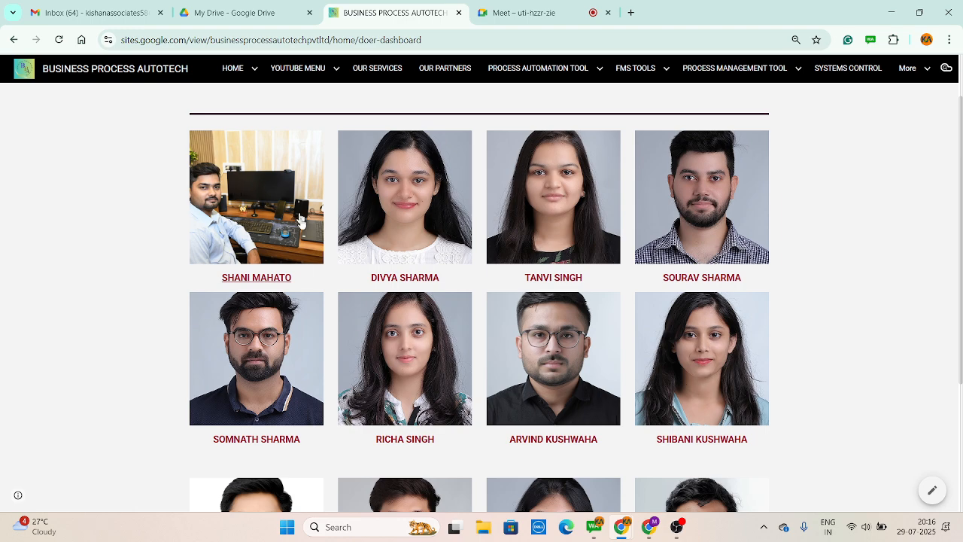
pyautogui.click(266, 277)
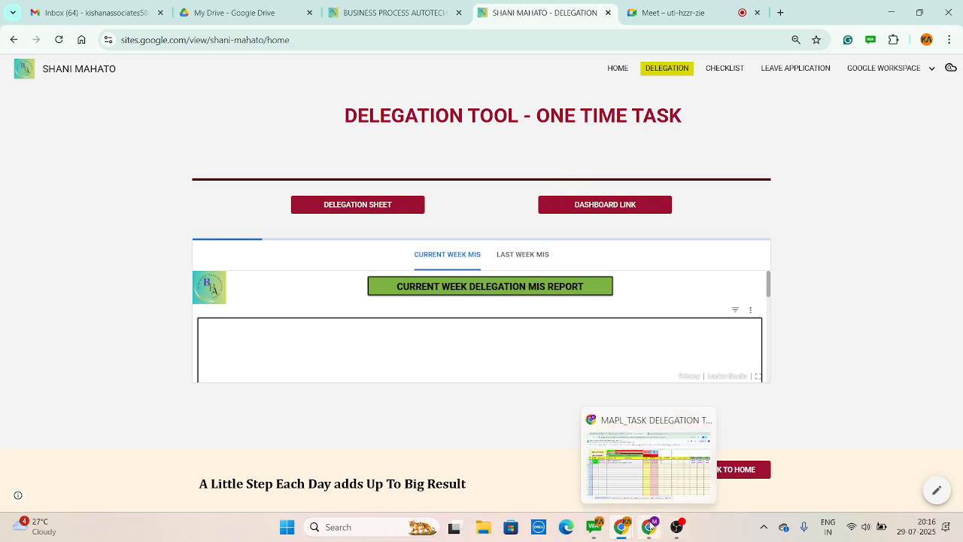
# Step: Switch back to the task delegation master sheet and inspect the description of task DS-2
pyautogui.moveTo(649, 526)
pyautogui.click(619, 466)
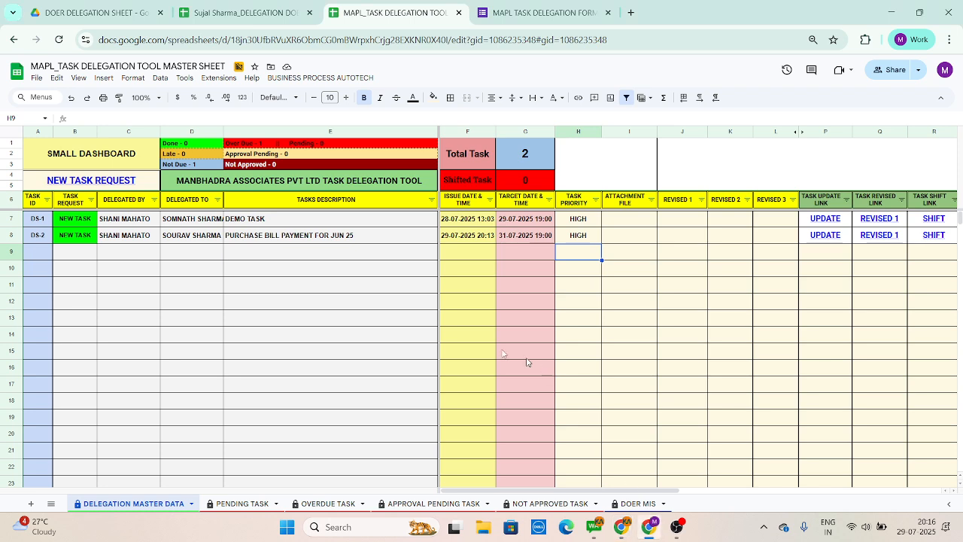
pyautogui.click(371, 264)
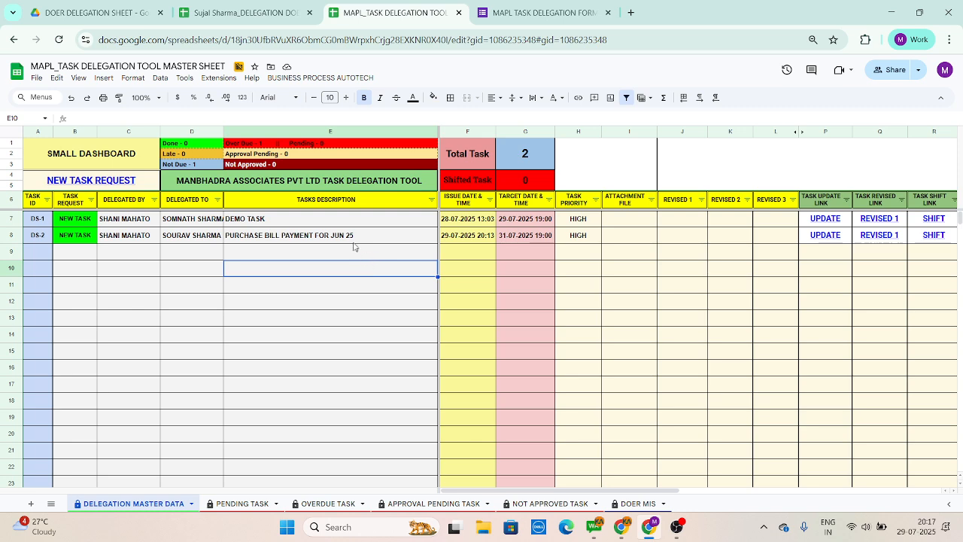
pyautogui.click(353, 240)
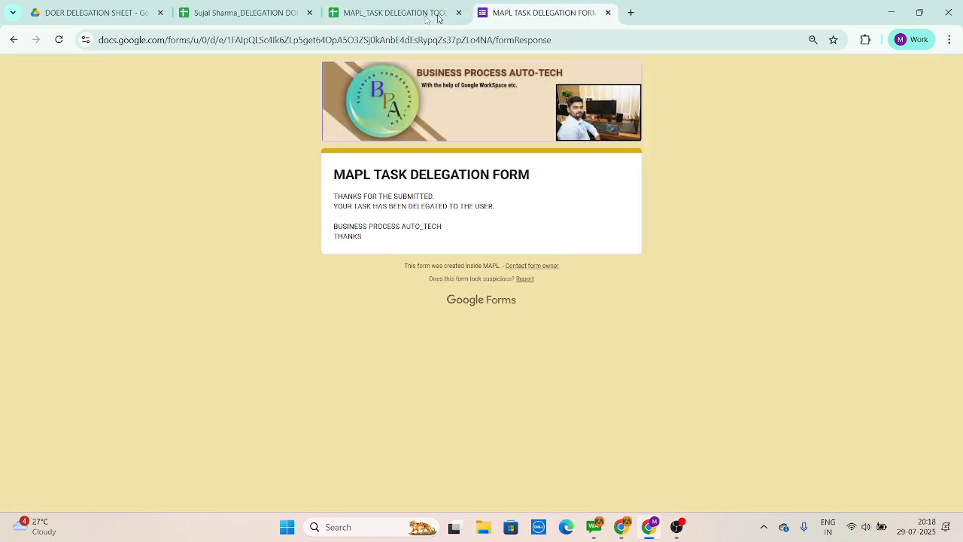
# Step: Open the task delegation form from the master sheet's NEW TASK REQUEST link
pyautogui.click(519, 12)
pyautogui.click(387, 12)
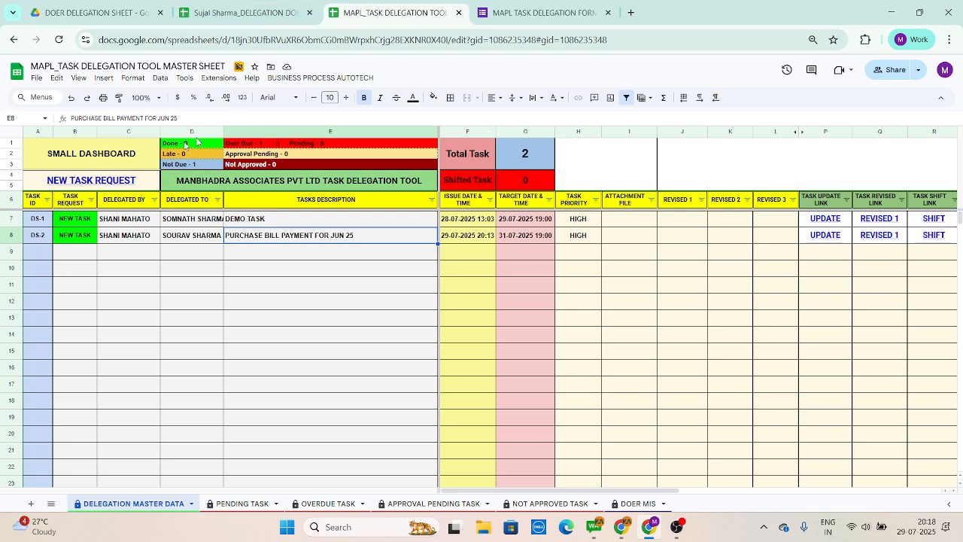
pyautogui.click(115, 186)
pyautogui.click(111, 203)
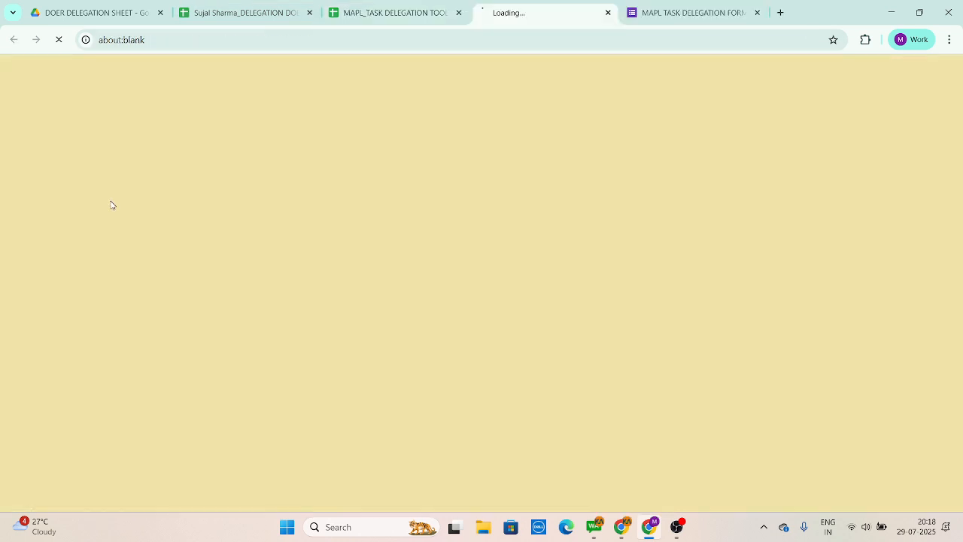
# Step: Check the doer's pending task sheet, then review the delegation form's NEW TASK REQUEST fields from task priority to file upload
pyautogui.click(263, 9)
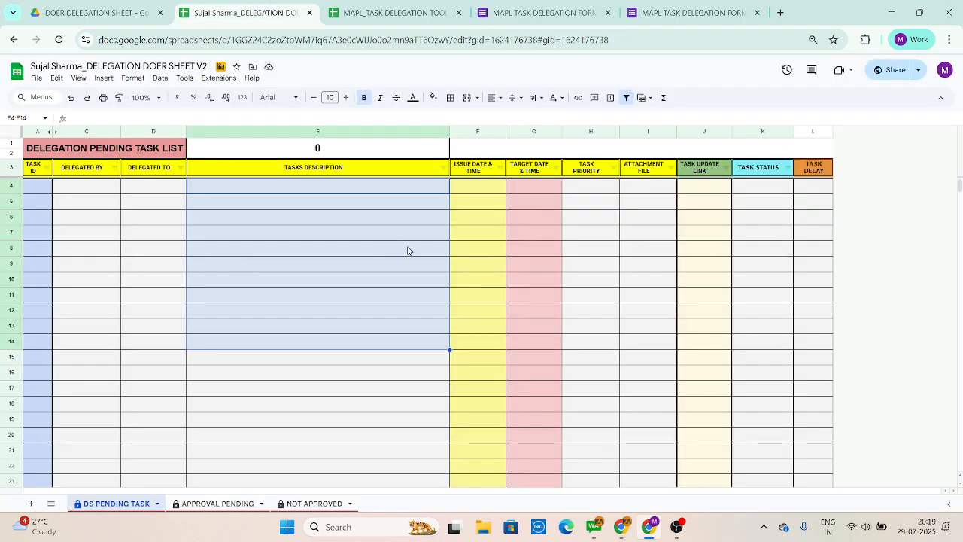
pyautogui.click(639, 220)
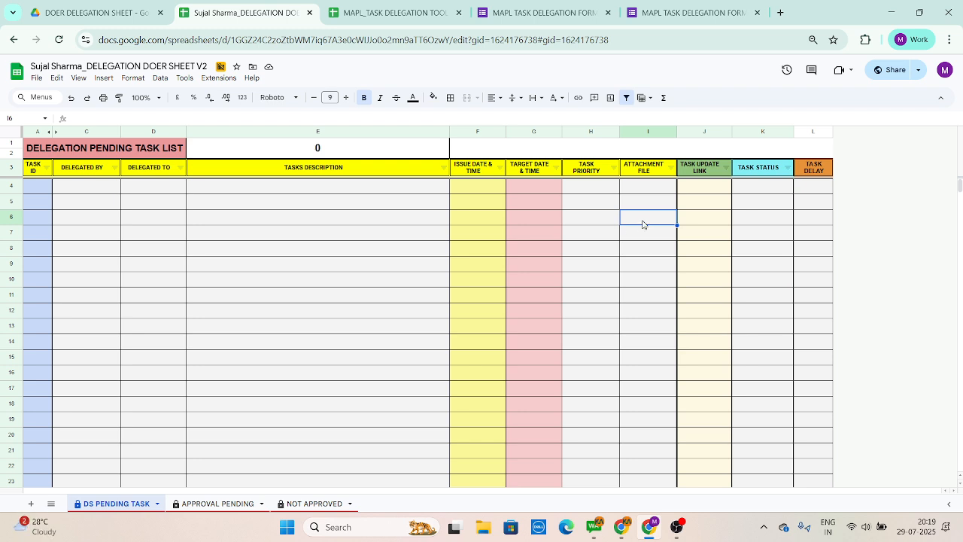
pyautogui.click(501, 12)
pyautogui.click(342, 369)
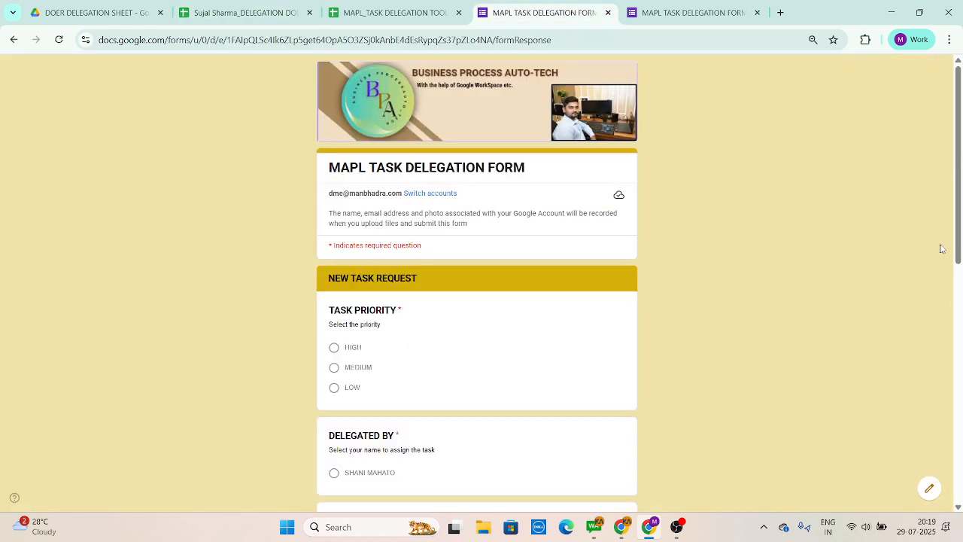
pyautogui.scroll(-1, 961, 211)
pyautogui.scroll(-1, 960, 211)
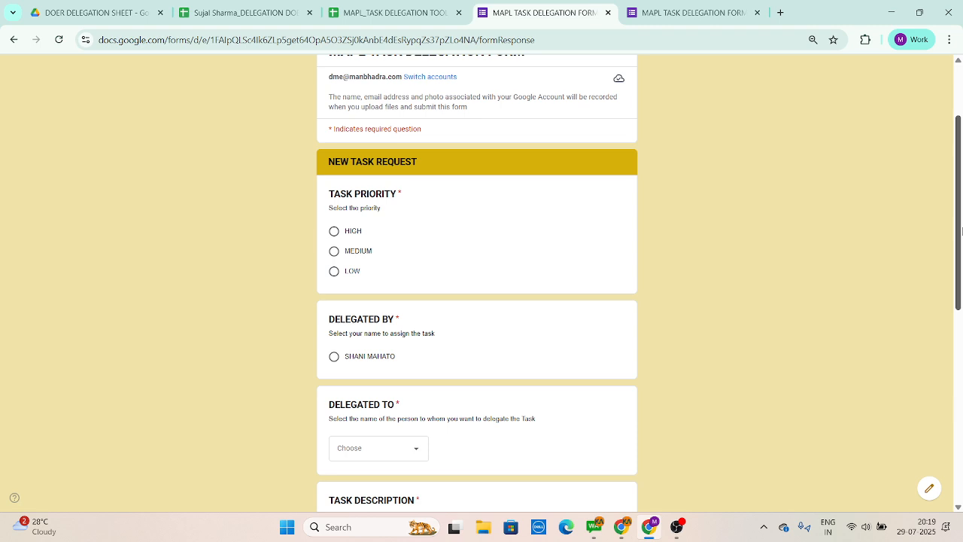
pyautogui.moveTo(962, 231); pyautogui.dragTo(962, 306)
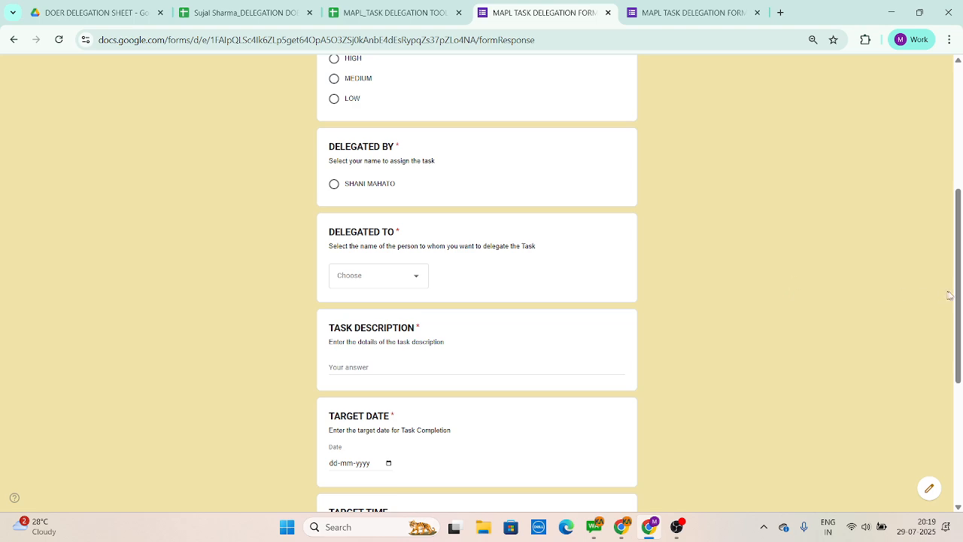
pyautogui.moveTo(962, 284); pyautogui.dragTo(962, 325)
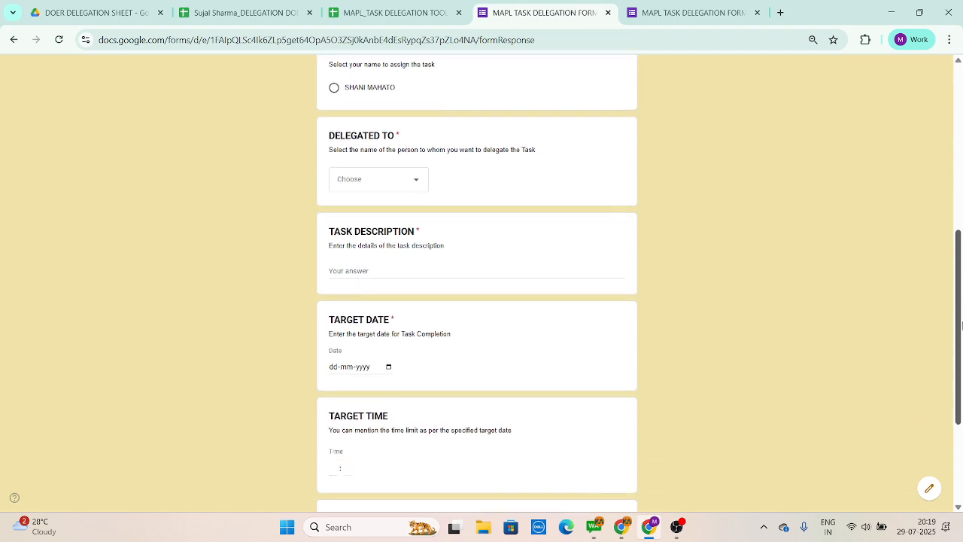
pyautogui.moveTo(962, 330); pyautogui.dragTo(962, 405)
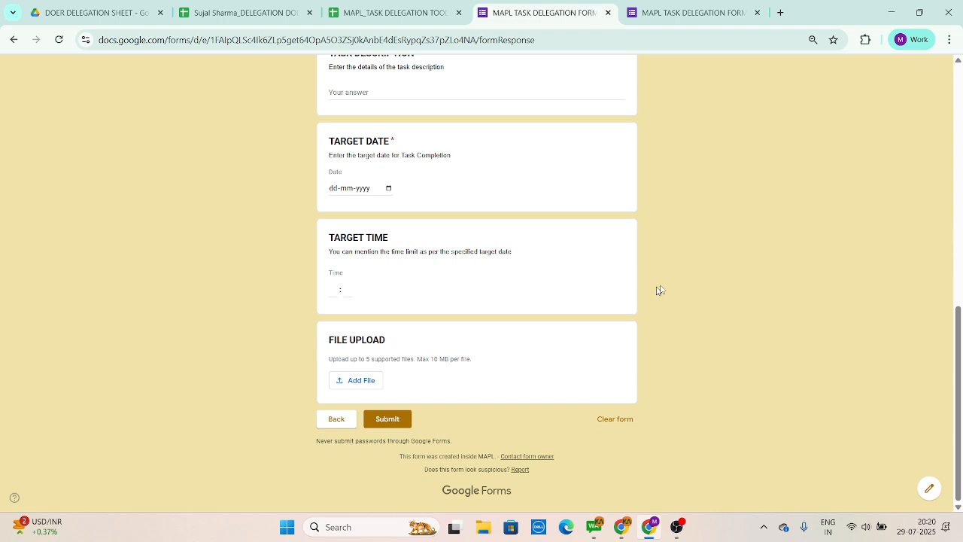
# Step: Open task DS-2's UPDATE link from the master sheet and review the task status update form down to its remarks field
pyautogui.click(361, 15)
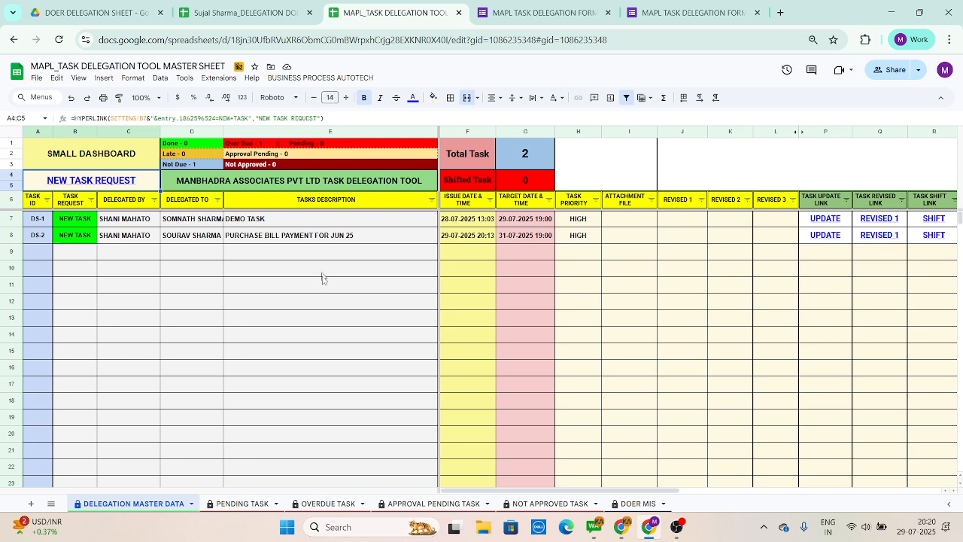
pyautogui.click(822, 240)
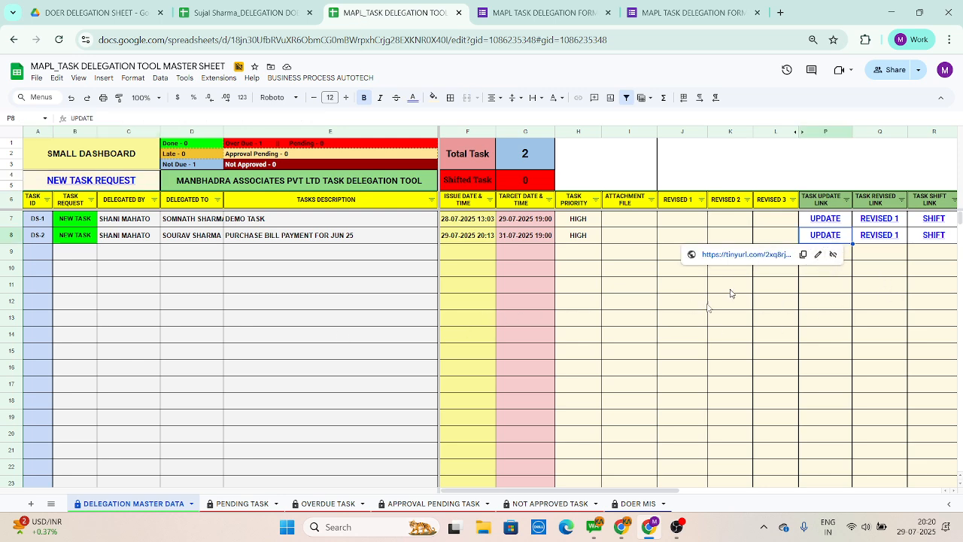
pyautogui.click(746, 255)
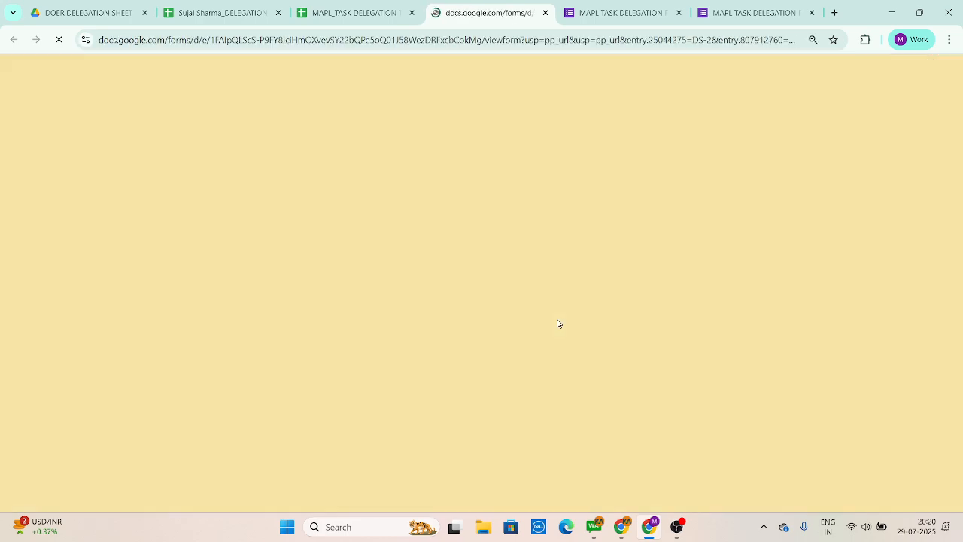
pyautogui.moveTo(962, 334); pyautogui.dragTo(962, 403)
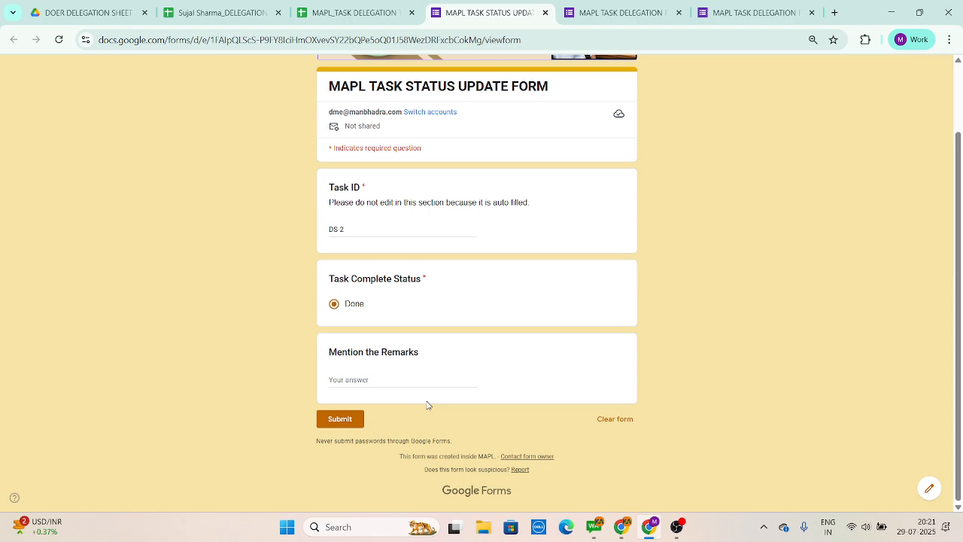
# Step: Return to DELEGATION MASTER DATA and examine its columns across to the task status and doer timestamp
pyautogui.click(361, 12)
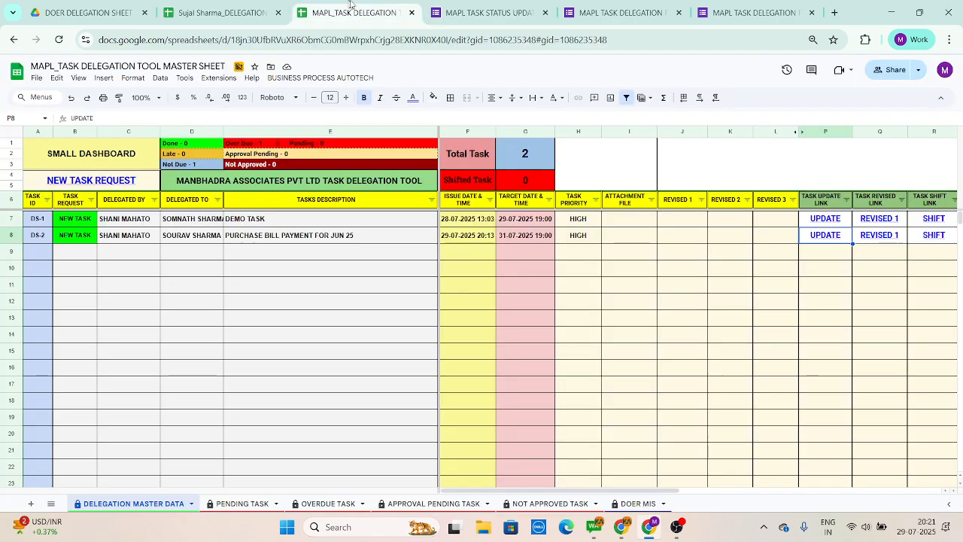
pyautogui.click(275, 276)
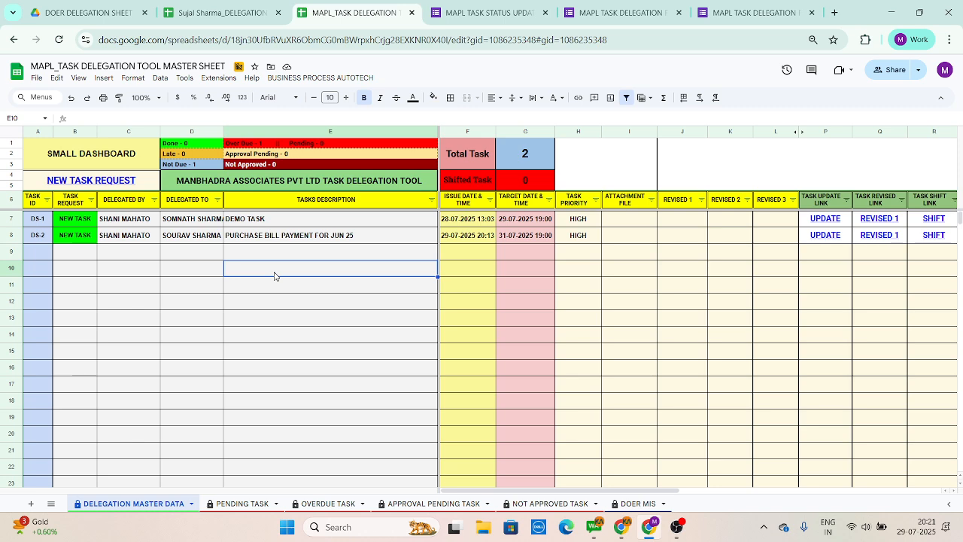
pyautogui.click(500, 9)
pyautogui.click(388, 250)
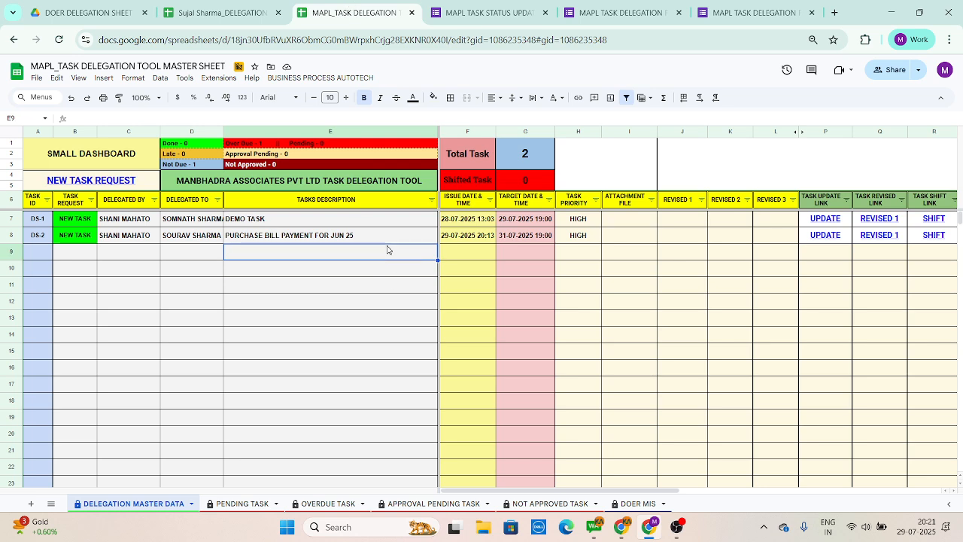
pyautogui.press('Right')
pyautogui.press('Right')
pyautogui.press('Right')
pyautogui.press('Right')
pyautogui.press('Right')
pyautogui.press('Right')
pyautogui.press('Right')
pyautogui.press('Right')
pyautogui.press('Right')
pyautogui.press('Right')
pyautogui.press('Right')
pyautogui.press('Right')
pyautogui.press('Right')
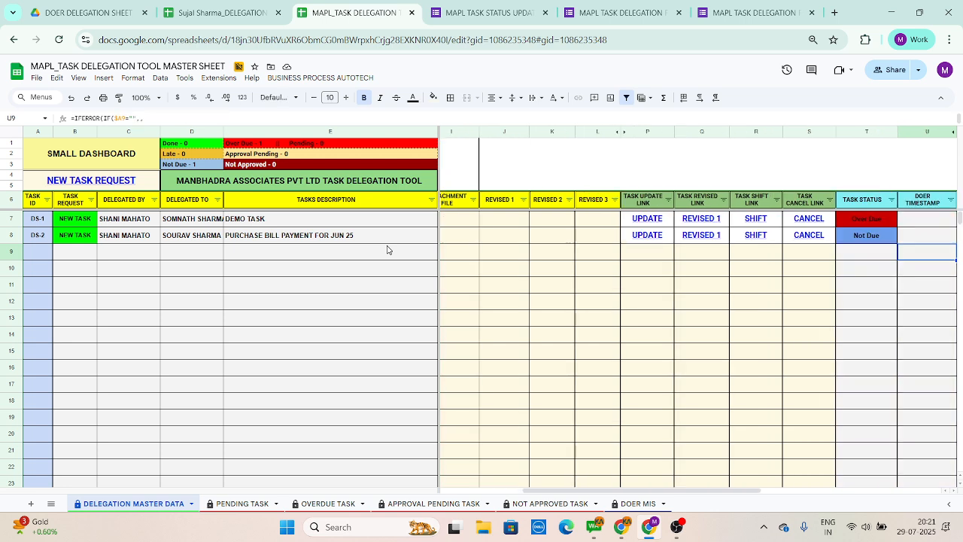
pyautogui.press('Left')
pyautogui.press('Left')
pyautogui.press('Left')
pyautogui.press('Left')
pyautogui.press('Left')
pyautogui.press('Left')
pyautogui.press('Left')
pyautogui.press('Left')
pyautogui.press('Left')
pyautogui.press('Left')
pyautogui.press('Left')
pyautogui.press('Left')
pyautogui.press('Left')
pyautogui.press('Left')
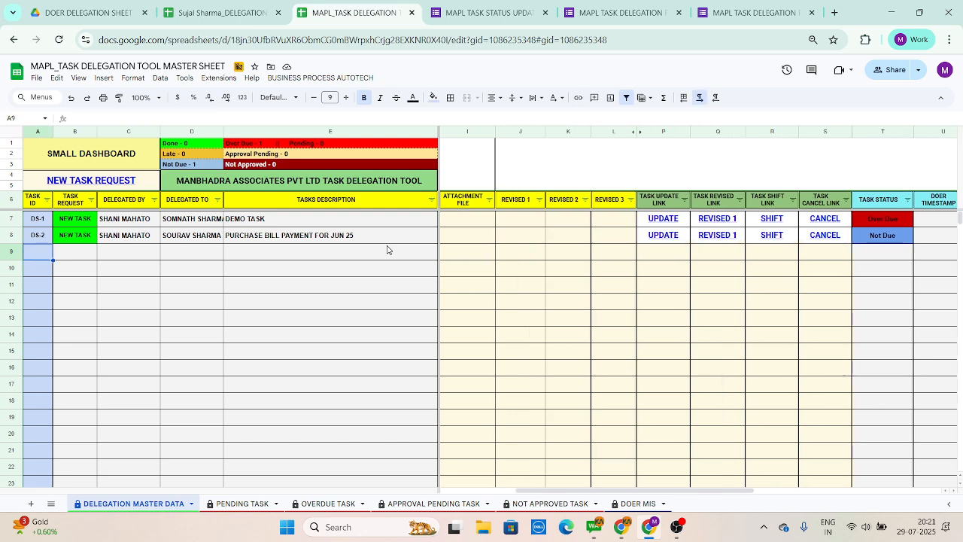
# Step: Revisit the open task status update form and task delegation form, then return to the master sheet
pyautogui.click(498, 12)
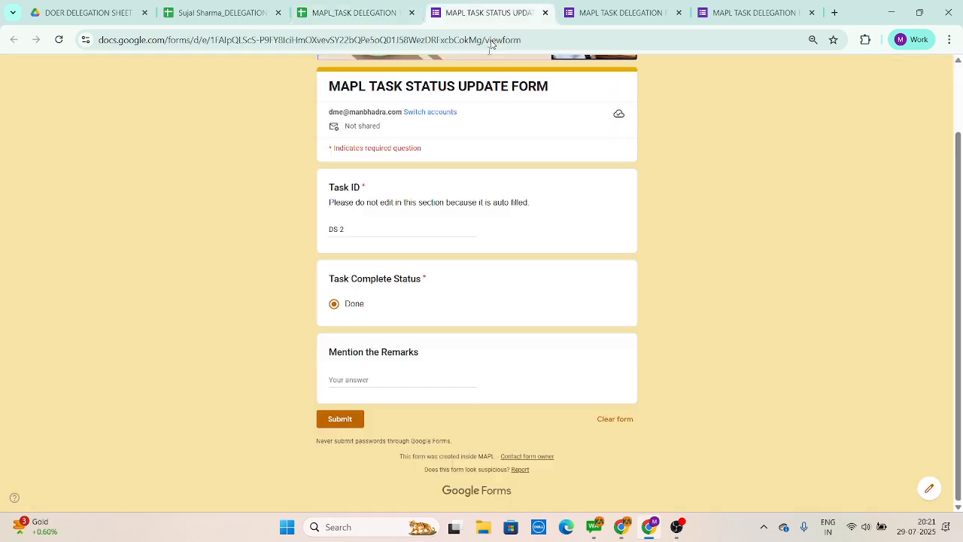
pyautogui.click(608, 11)
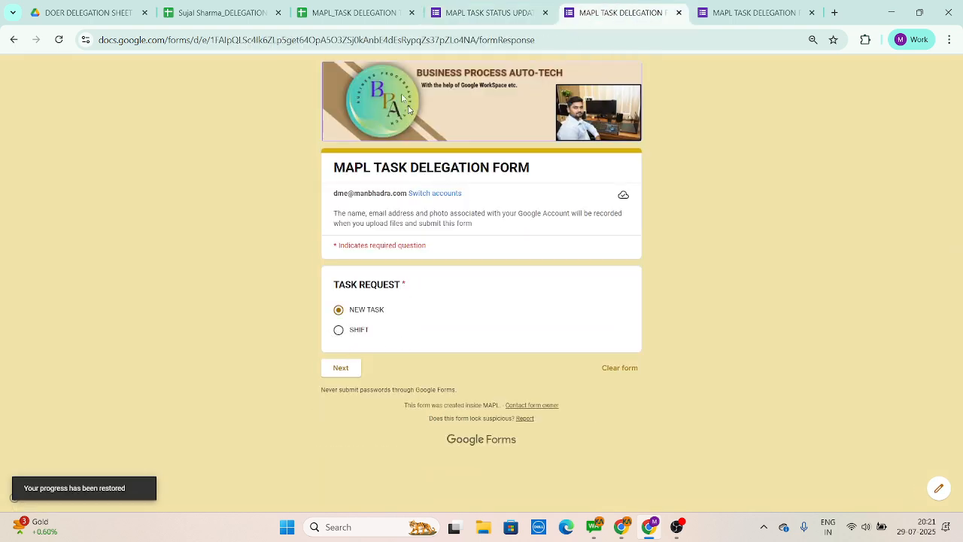
pyautogui.click(352, 12)
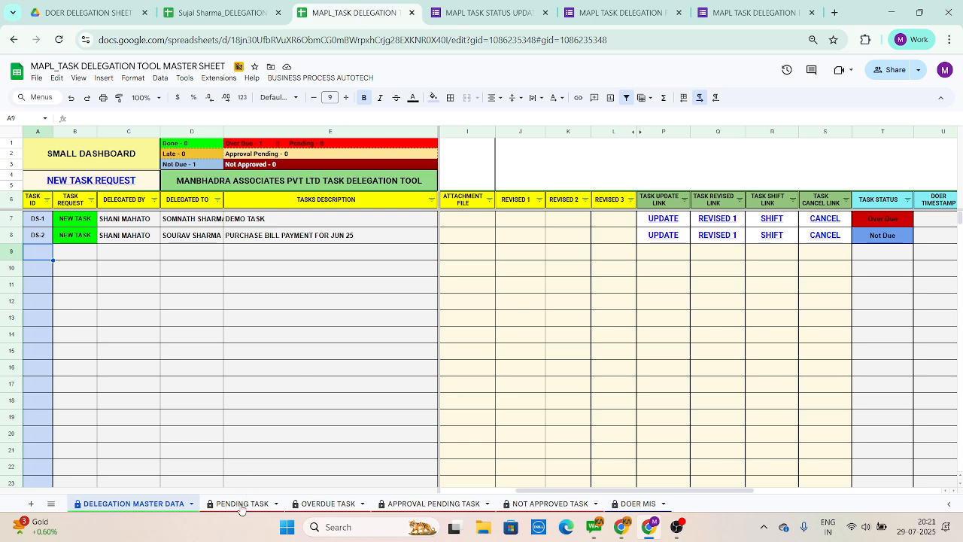
# Step: Check the PENDING TASK sheet's task list, then return to DELEGATION MASTER DATA
pyautogui.hotkey('ctrl', 'shift', 'pagedown')
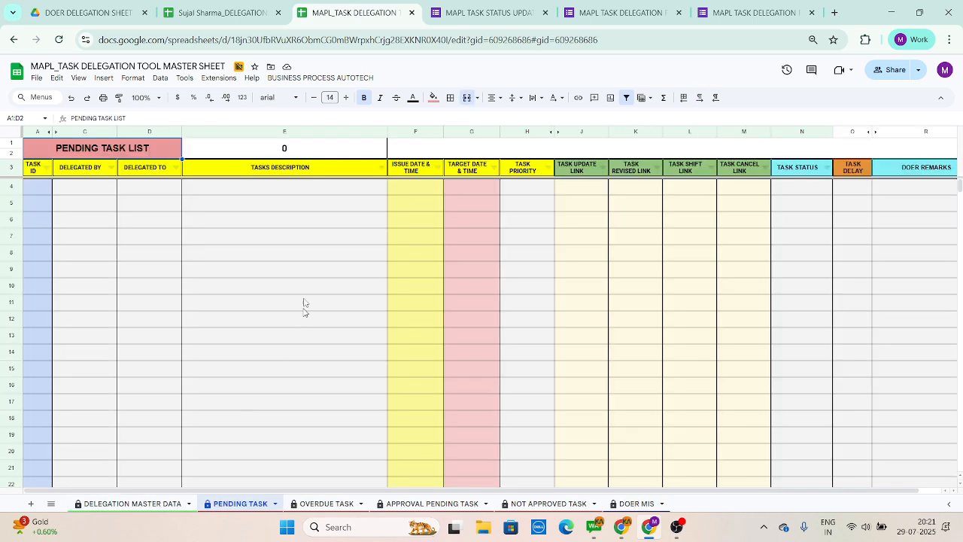
pyautogui.click(292, 170)
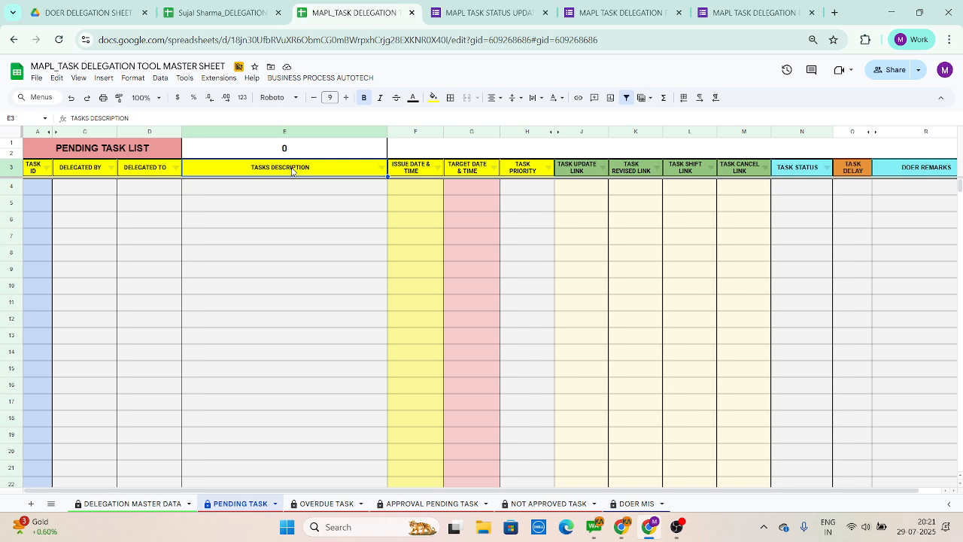
pyautogui.press('Down')
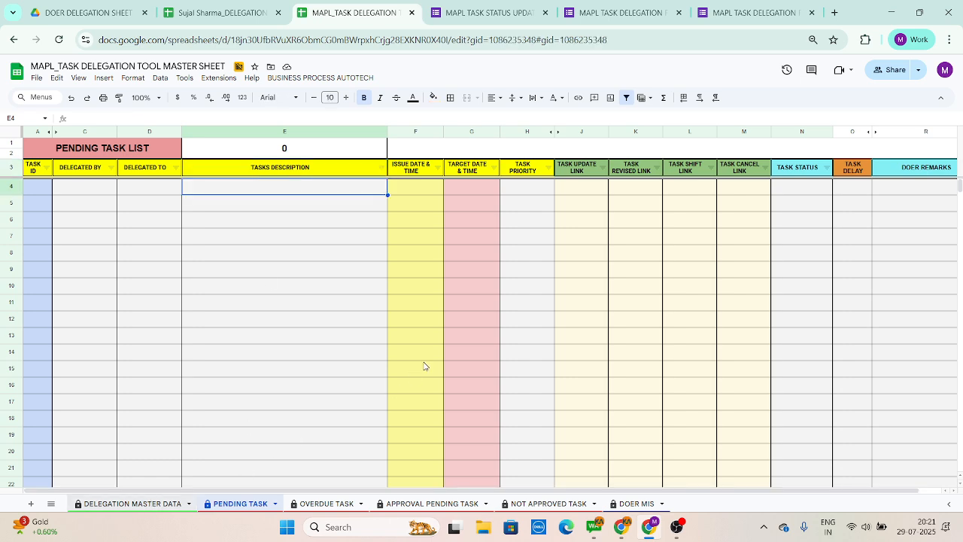
pyautogui.hotkey('ctrl', 'shift', 'pageup')
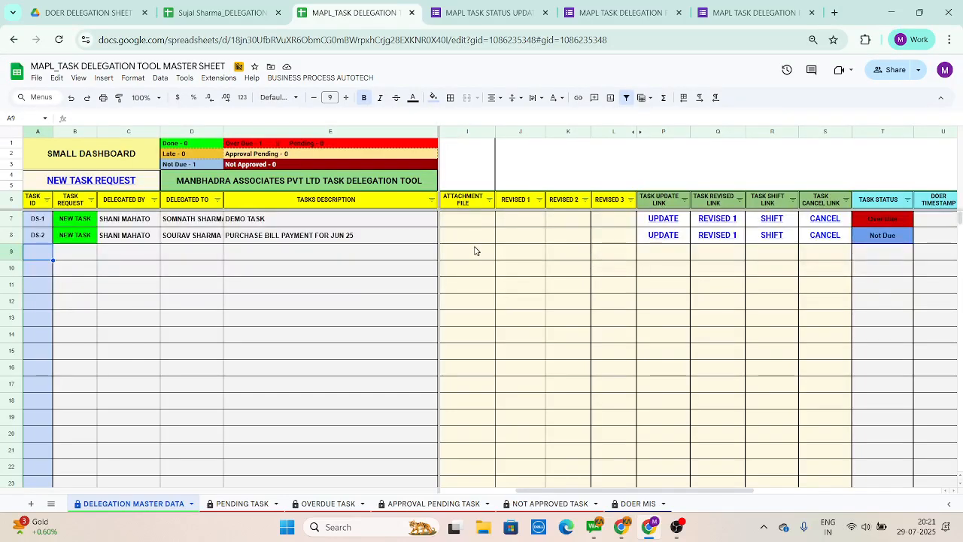
# Step: Examine task DS-2's row from its task status back through the link and revision columns to the target date
pyautogui.click(872, 239)
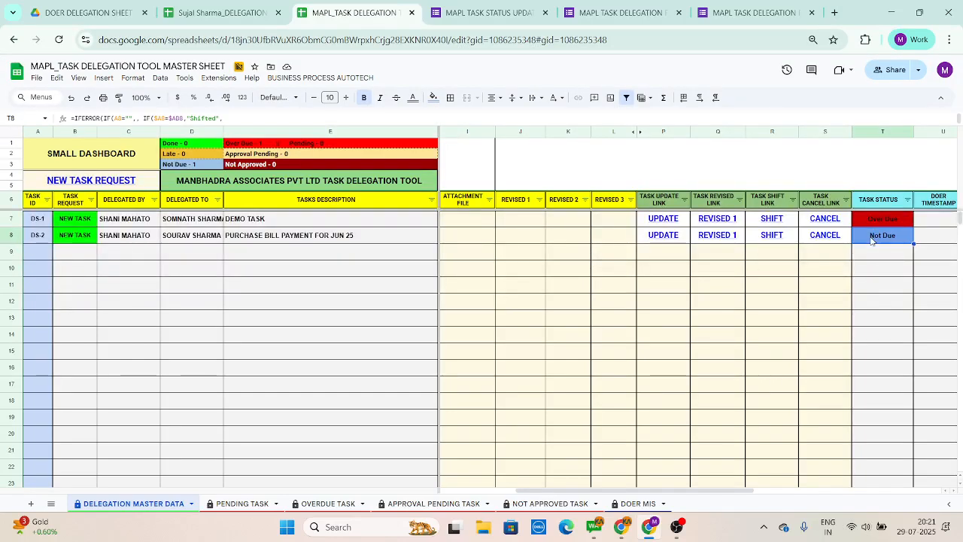
pyautogui.press('Left')
pyautogui.press('Left')
pyautogui.press('Left')
pyautogui.press('Left')
pyautogui.press('Left')
pyautogui.press('Left')
pyautogui.press('Left')
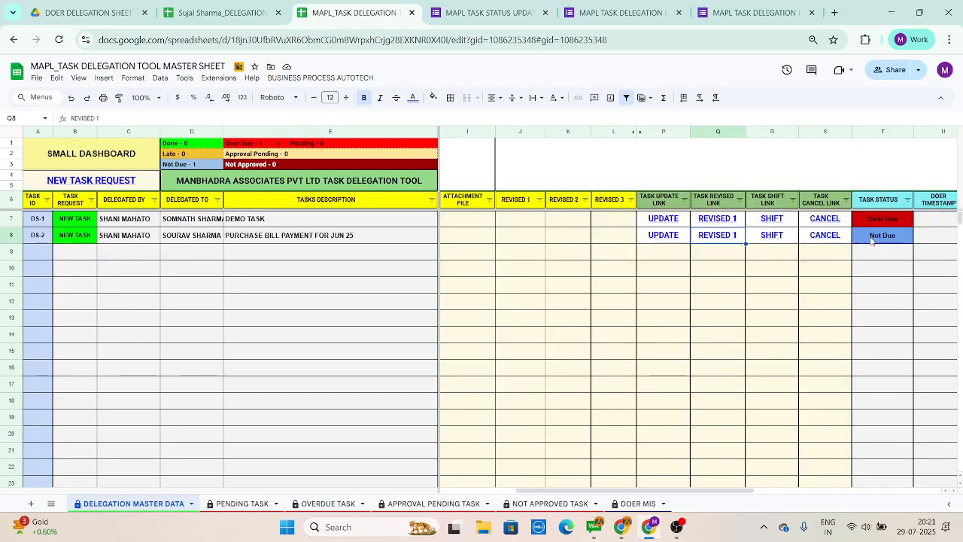
pyautogui.press('Right')
pyautogui.press('Right')
pyautogui.press('Right')
pyautogui.press('Left')
pyautogui.press('Left')
pyautogui.press('Left')
pyautogui.press('Right')
pyautogui.press('Right')
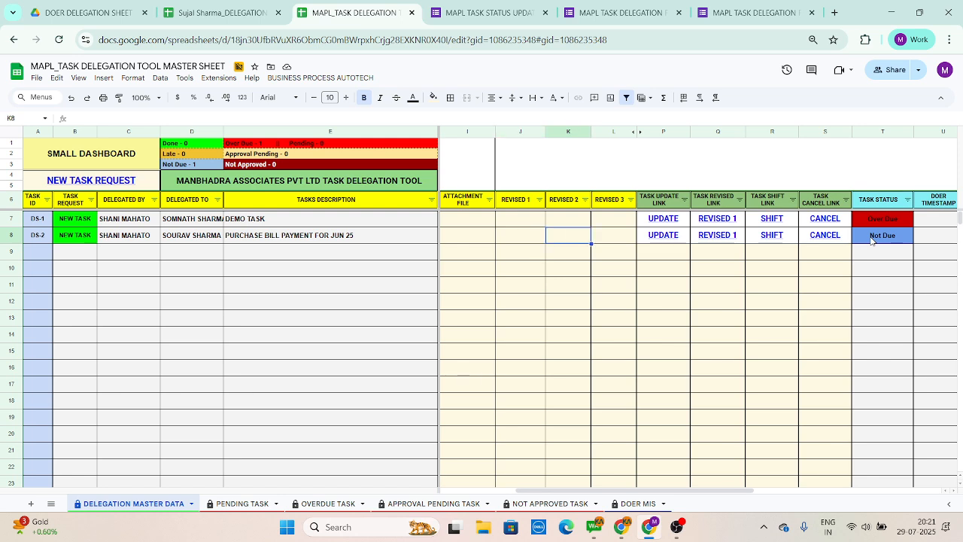
pyautogui.press('Left')
pyautogui.press('Left')
pyautogui.press('Left')
pyautogui.press('Left')
pyautogui.press('Left')
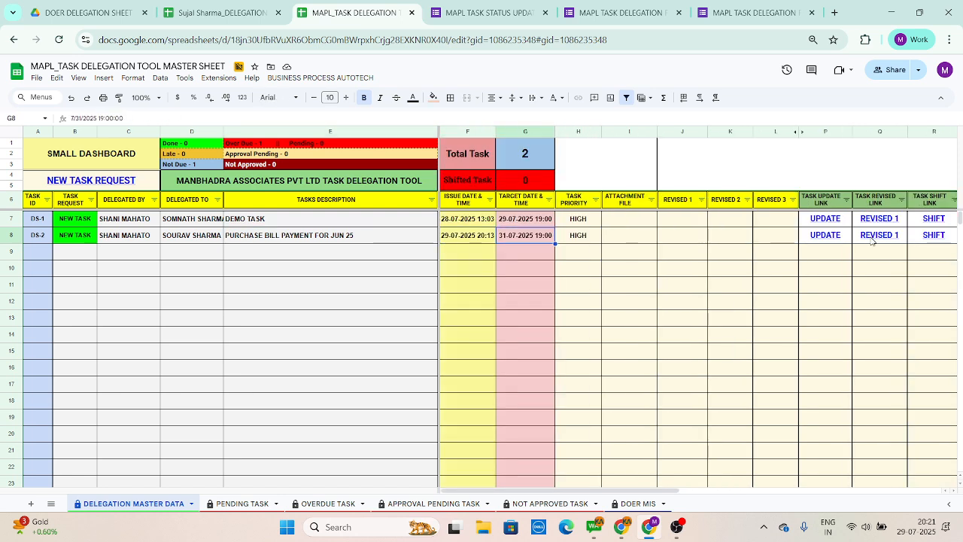
# Step: Examine task DS-2's REVISED 1, REVISED 2 and REVISED 3 cells and its action links up to the task status
pyautogui.press('Right')
pyautogui.press('Right')
pyautogui.press('Right')
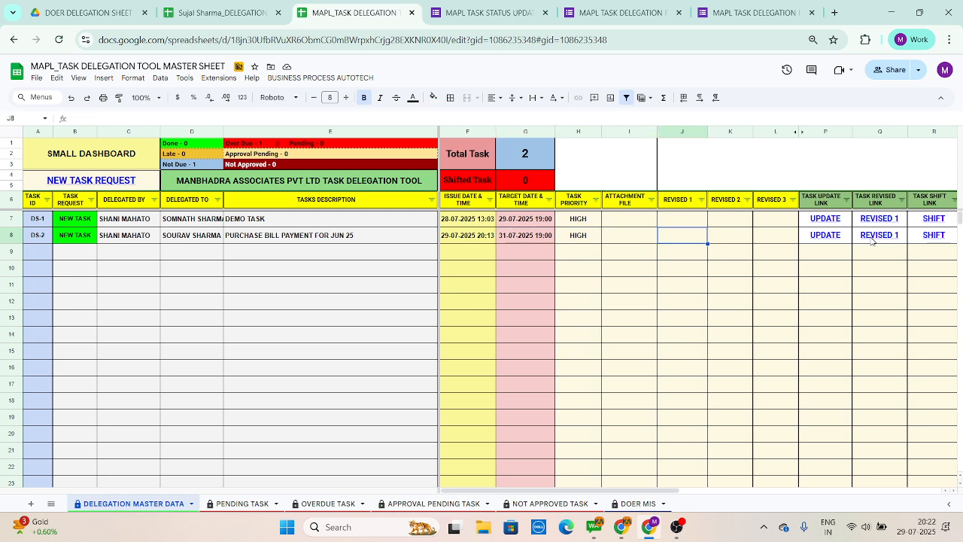
pyautogui.press('Right')
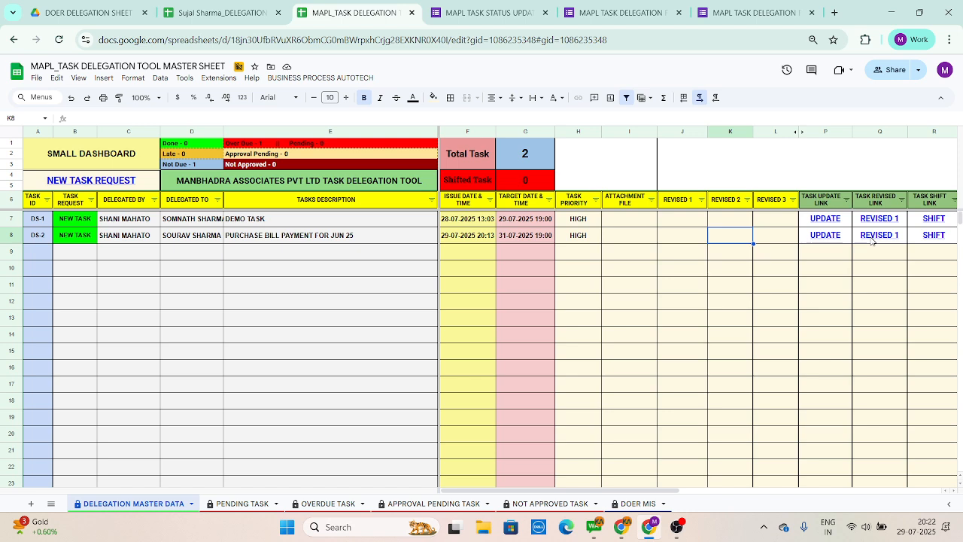
pyautogui.press('Right')
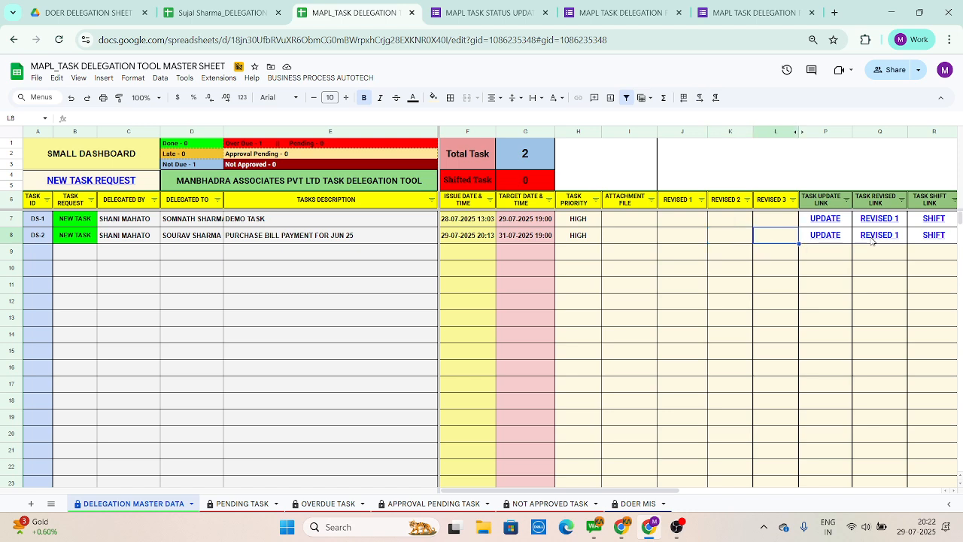
pyautogui.press('Right')
pyautogui.press('Right')
pyautogui.press('Right')
pyautogui.press('Right')
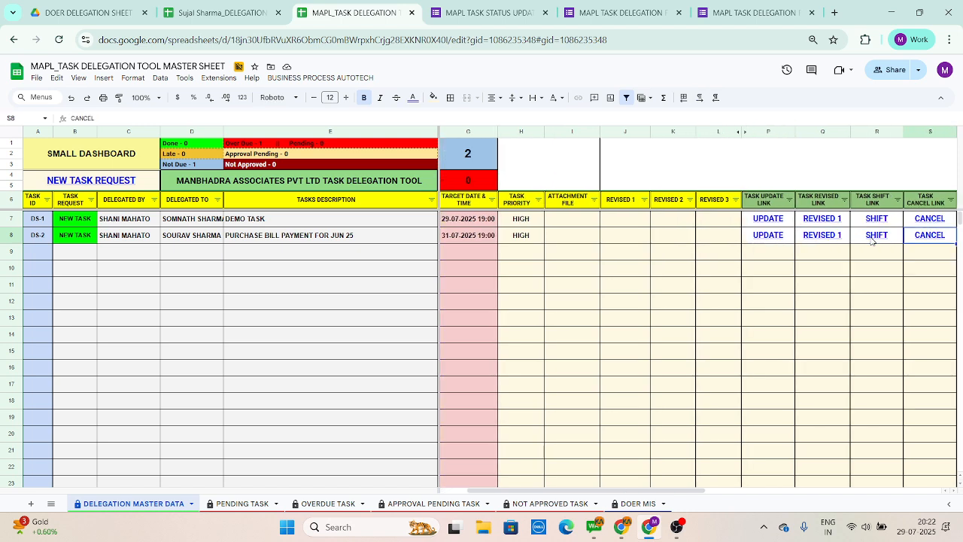
pyautogui.press('Right')
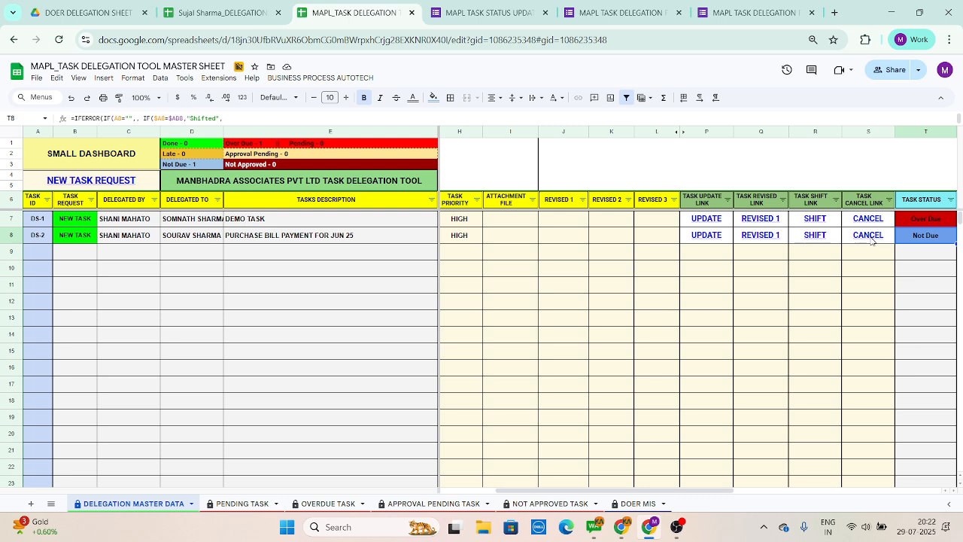
# Step: Open task DS-2's SHIFT link, continue with the current draft and proceed to the TASK SHIFT REQUEST section
pyautogui.moveTo(816, 238)
pyautogui.click(828, 261)
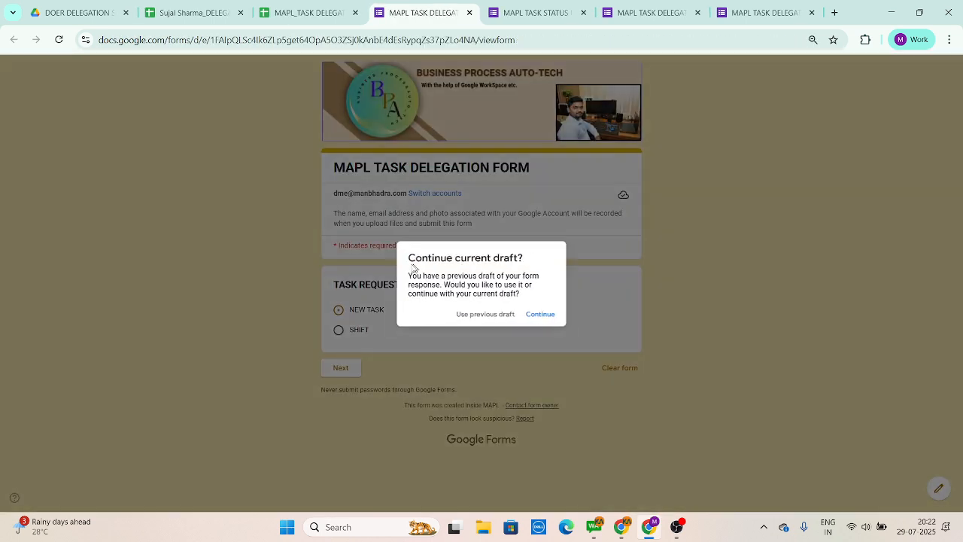
pyautogui.click(543, 318)
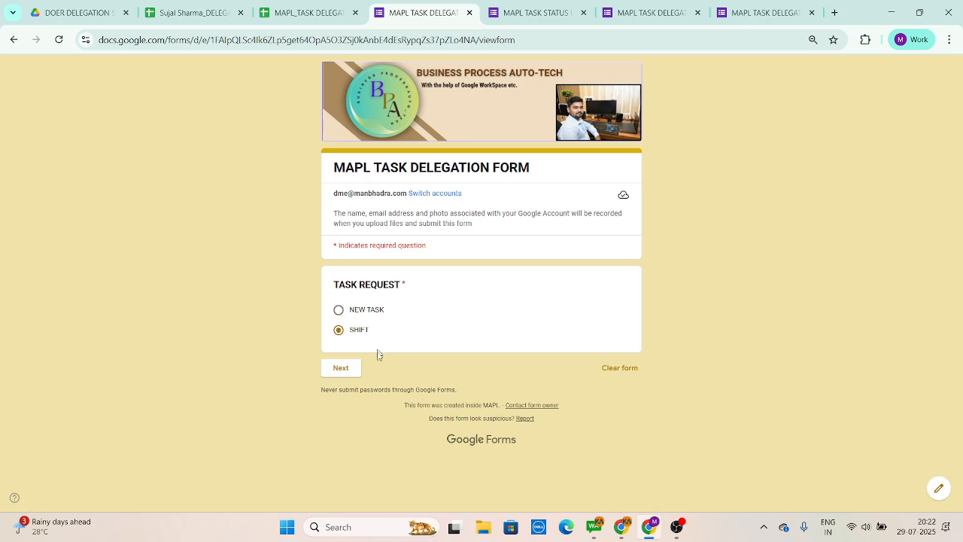
pyautogui.click(345, 370)
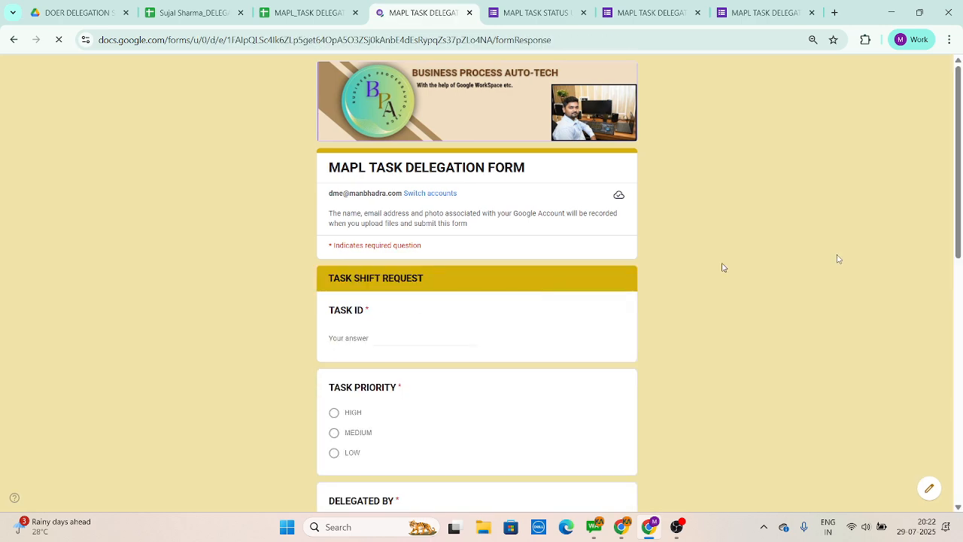
# Step: Review the shift request down to the NEW TARGET DATE calendar, then return to the master sheet
pyautogui.moveTo(961, 197); pyautogui.dragTo(896, 438)
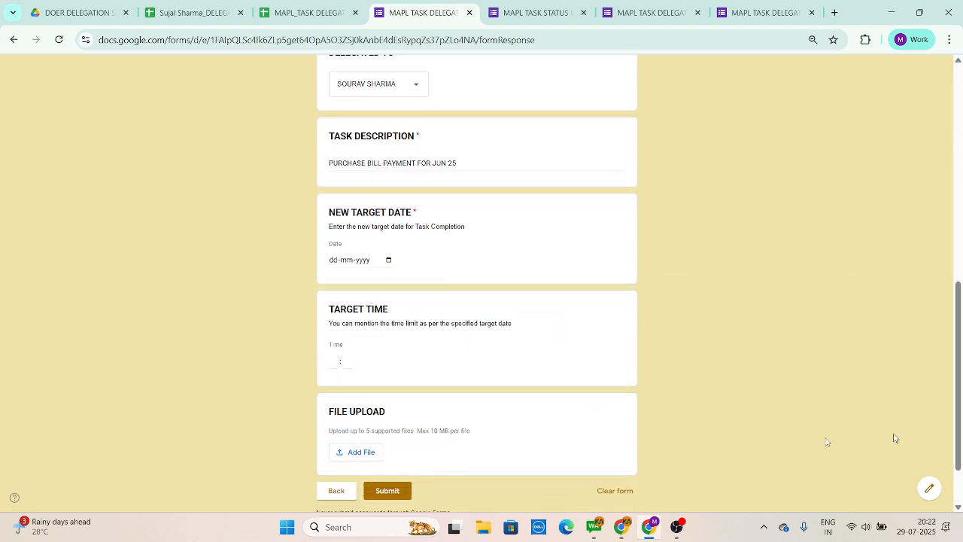
pyautogui.click(388, 262)
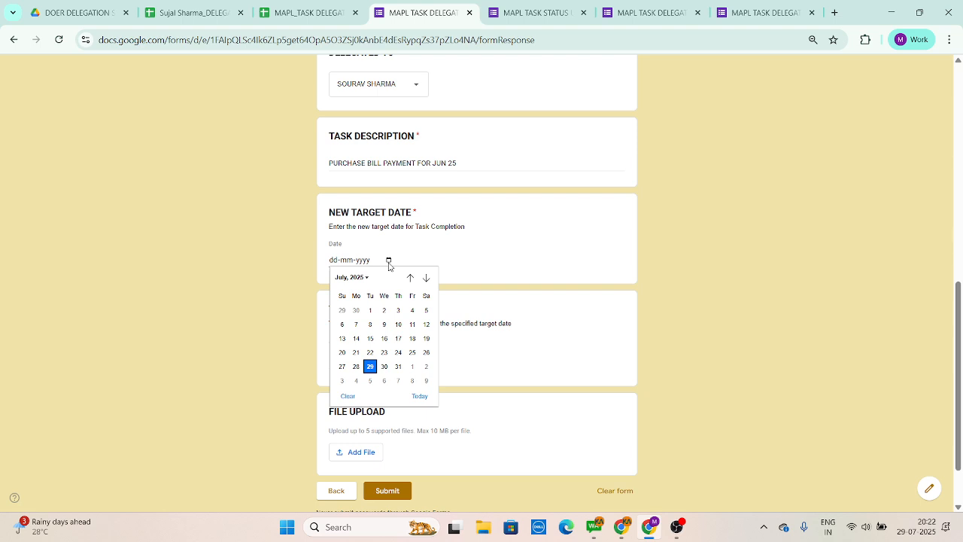
pyautogui.click(312, 13)
# Step: Examine task DS-2's description, issue date and target date, along with the empty row beneath it
pyautogui.click(293, 239)
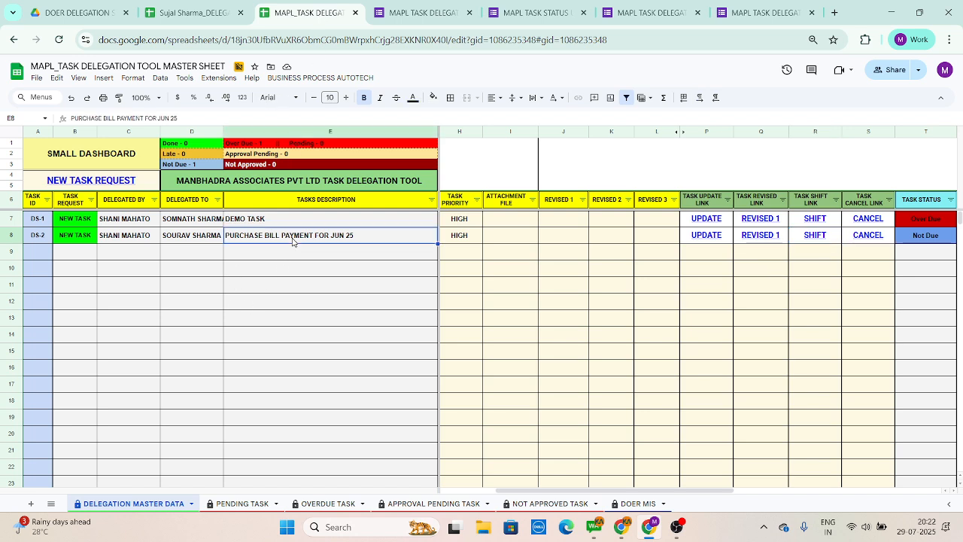
pyautogui.press('Right')
pyautogui.press('Right')
pyautogui.press('Left')
pyautogui.press('Left')
pyautogui.press('Left')
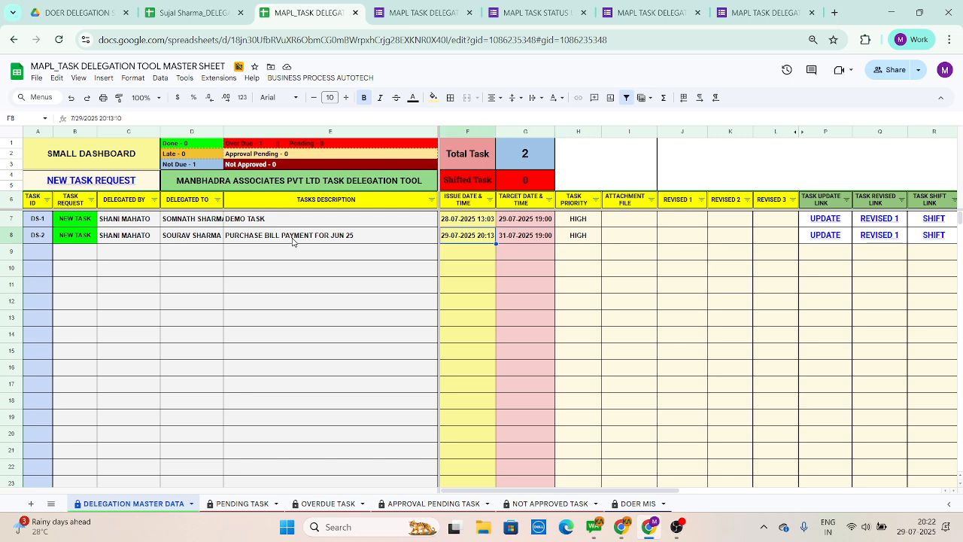
pyautogui.press('Right')
pyautogui.press('Right')
pyautogui.press('Down')
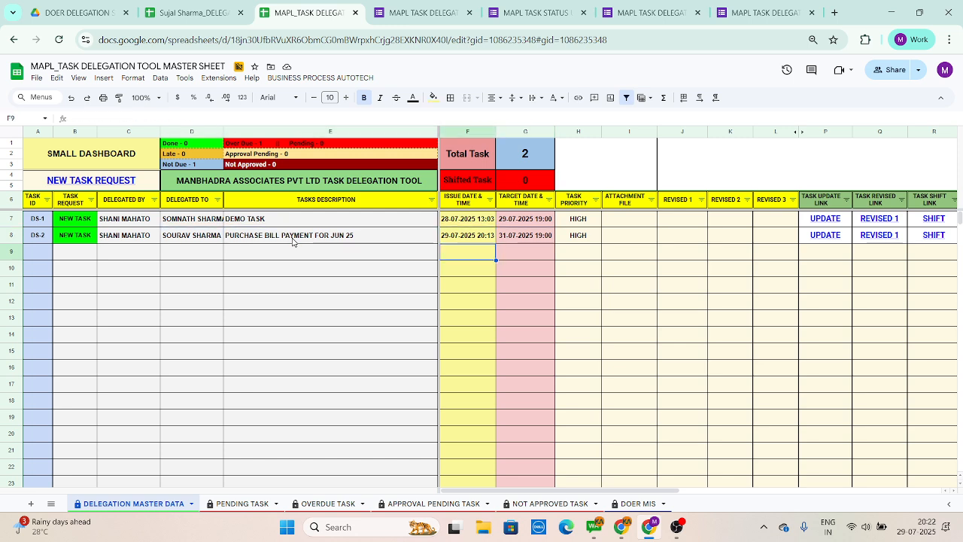
pyautogui.press('Left')
pyautogui.press('Left')
pyautogui.press('Right')
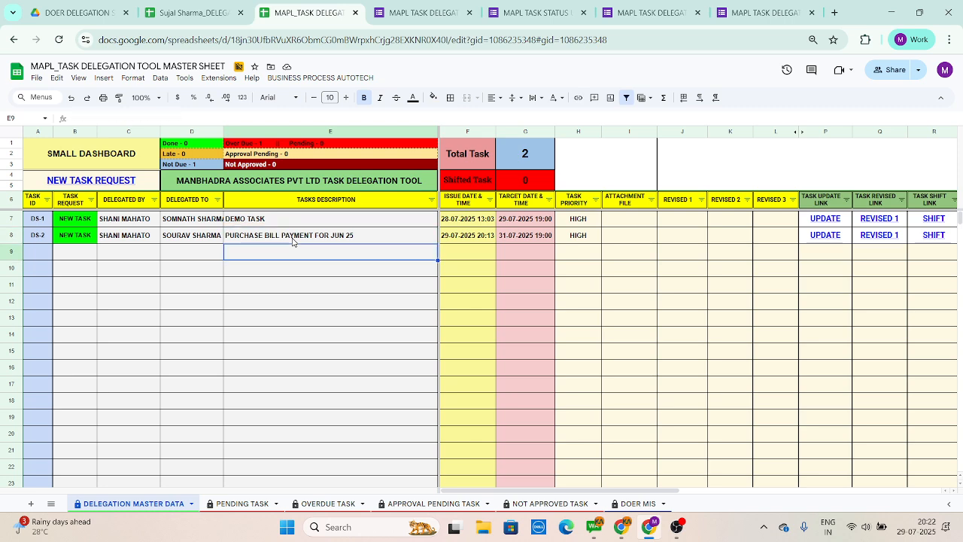
pyautogui.press('Right')
pyautogui.press('Right')
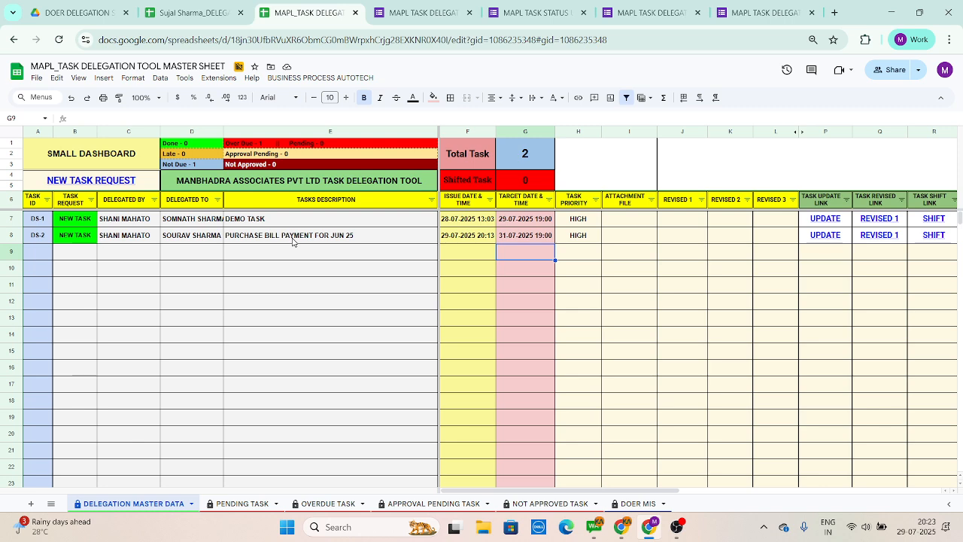
# Step: Examine the columns from task priority to task status along row 9, then go back to the TASK UPDATE LINK column
pyautogui.press('Right')
pyautogui.press('Right')
pyautogui.press('Right')
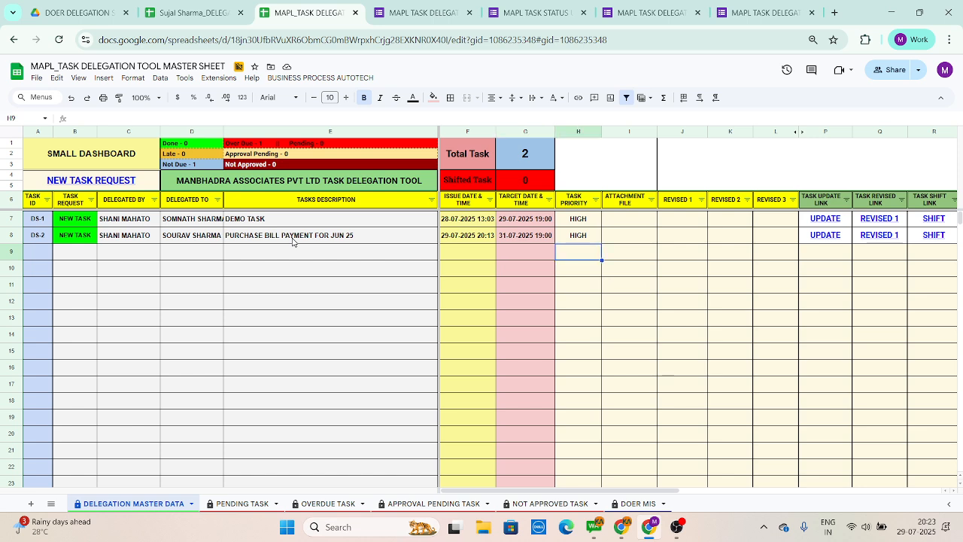
pyautogui.press('Right')
pyautogui.press('Right')
pyautogui.press('Right')
pyautogui.press('Right')
pyautogui.press('Right')
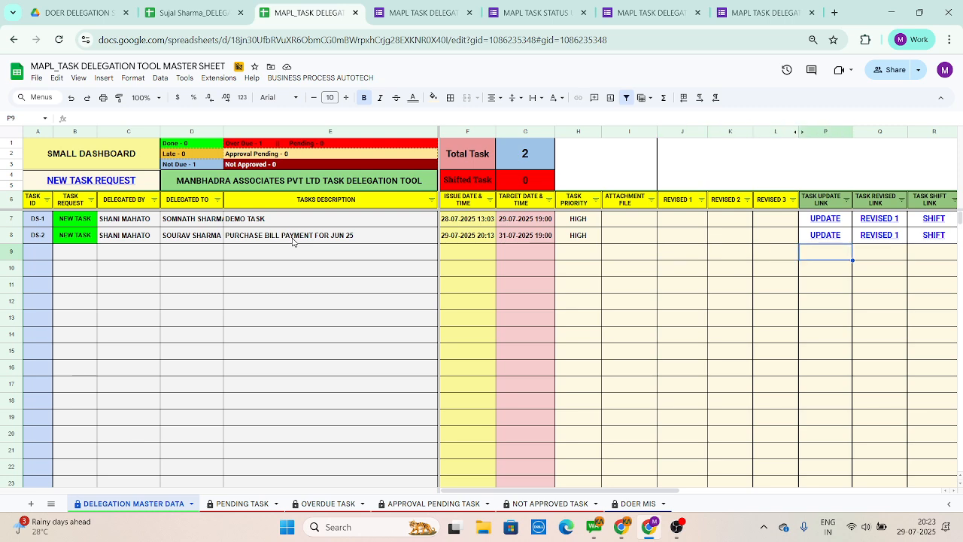
pyautogui.press('Right')
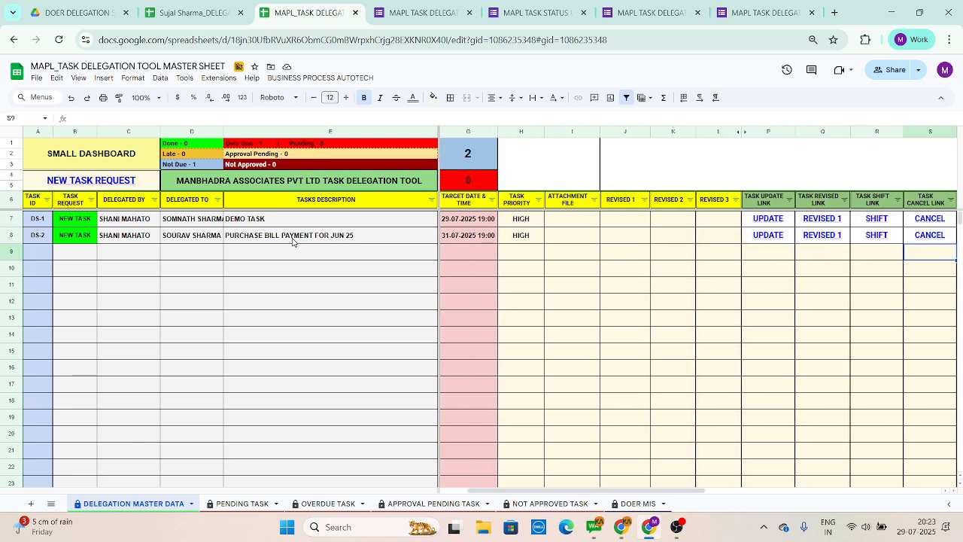
pyautogui.press('Right')
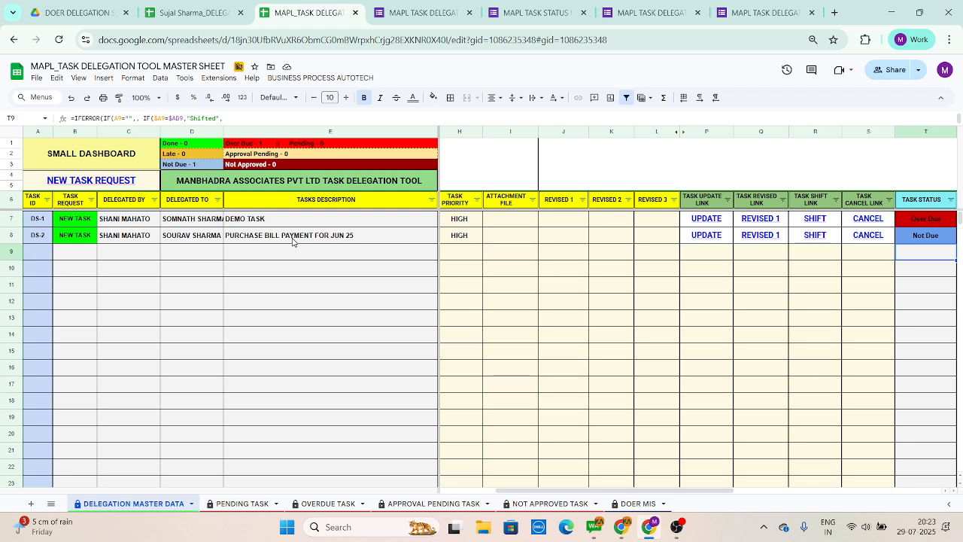
pyautogui.press('Left')
pyautogui.press('Left')
pyautogui.press('Left')
pyautogui.press('Left')
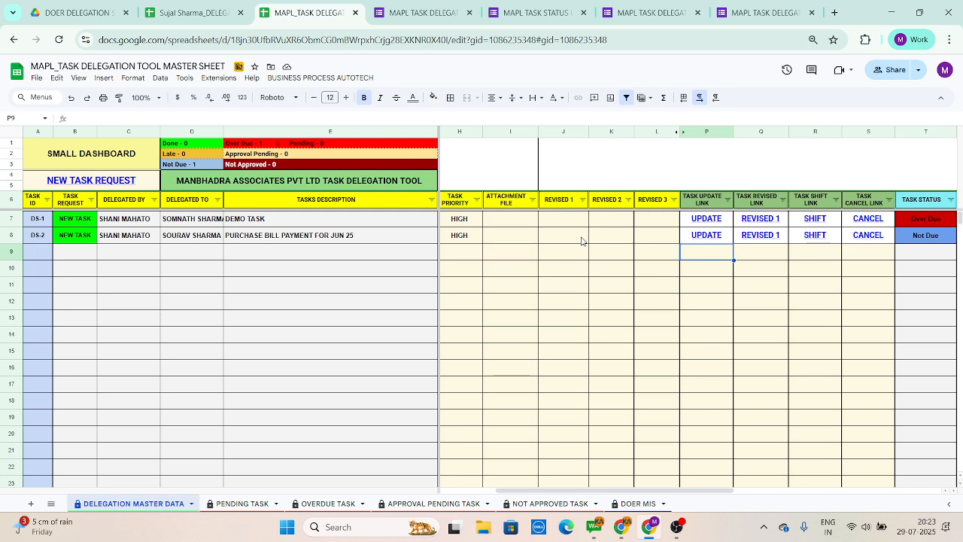
# Step: Examine task DS-2's revision cells and follow its row to the approval timestamp, then back to REVISED 3
pyautogui.click(556, 243)
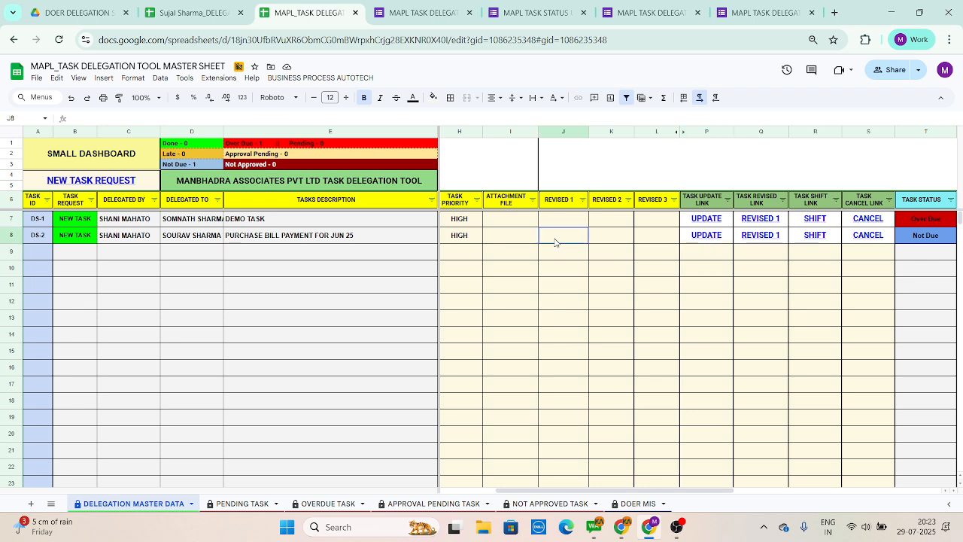
pyautogui.click(599, 239)
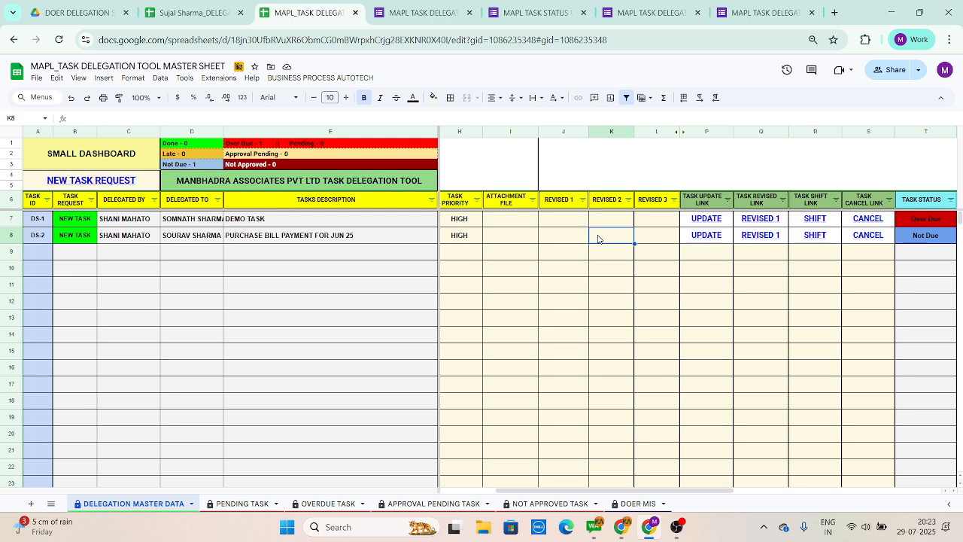
pyautogui.press('Right')
pyautogui.press('Right')
pyautogui.press('Right')
pyautogui.press('Right')
pyautogui.press('Right')
pyautogui.press('Right')
pyautogui.press('Right')
pyautogui.press('Right')
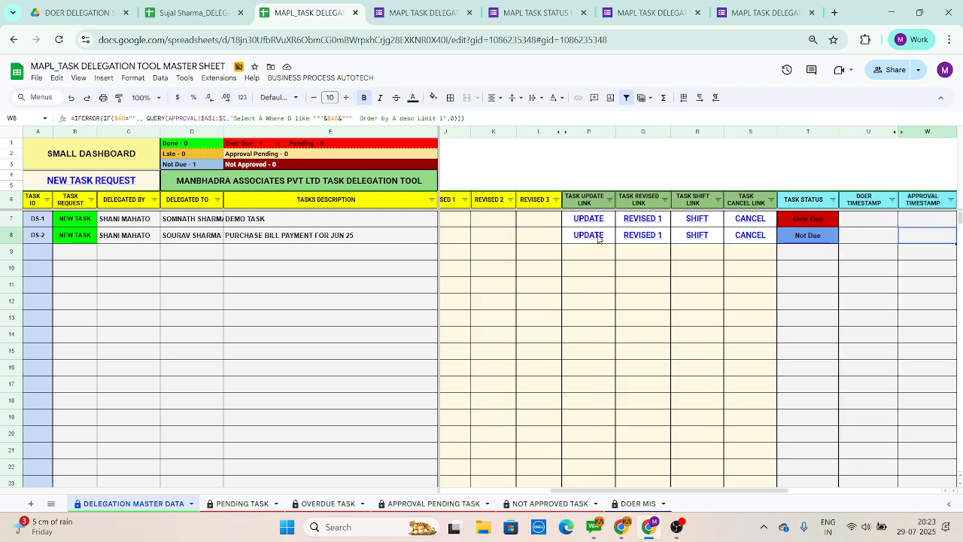
pyautogui.press('Left')
pyautogui.press('Left')
pyautogui.press('Left')
pyautogui.press('Left')
pyautogui.press('Left')
pyautogui.press('Left')
pyautogui.press('Left')
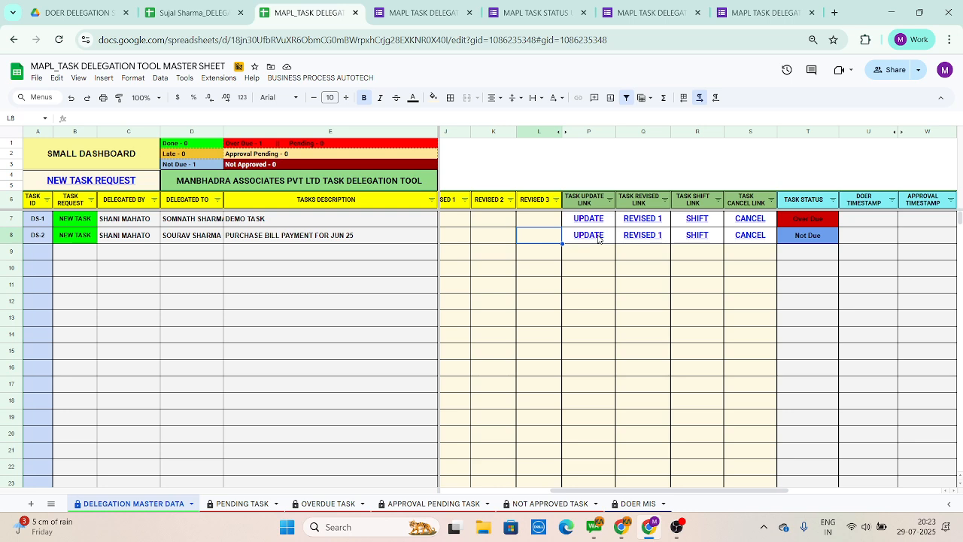
# Step: Review task DS-2's target date, then its task status alongside the timestamp, task delay and approval link columns
pyautogui.press('Left')
pyautogui.press('Left')
pyautogui.press('Left')
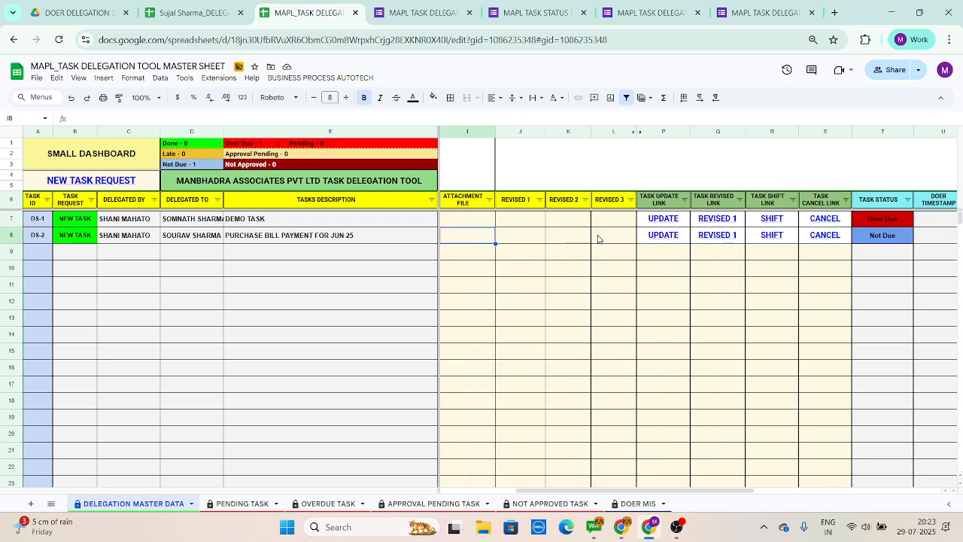
pyautogui.press('Left')
pyautogui.press('Left')
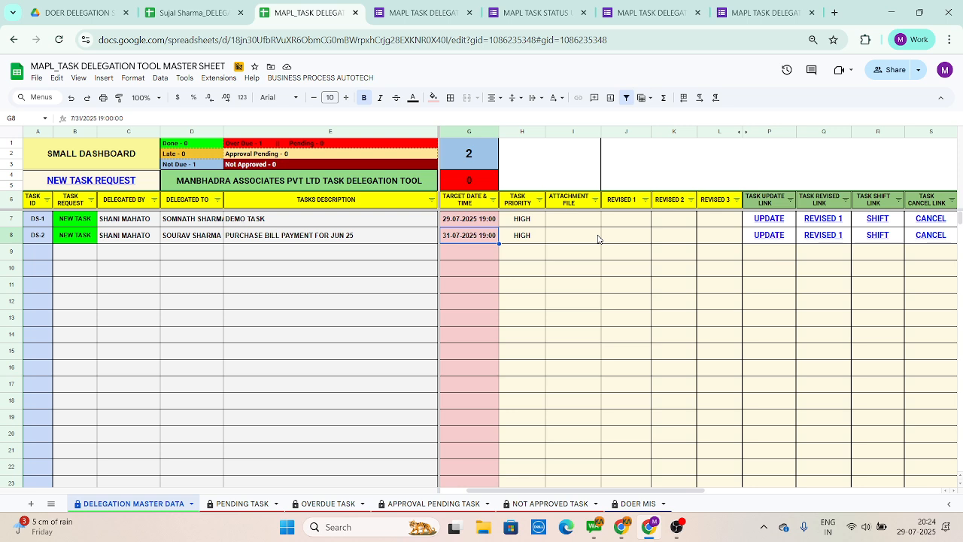
pyautogui.press('Right')
pyautogui.press('Right')
pyautogui.press('Right')
pyautogui.press('Right')
pyautogui.press('Right')
pyautogui.press('Right')
pyautogui.press('Right')
pyautogui.press('Right')
pyautogui.press('Right')
pyautogui.press('Right')
pyautogui.press('Right')
pyautogui.press('Right')
pyautogui.press('Right')
pyautogui.press('Left')
pyautogui.press('Left')
pyautogui.press('Left')
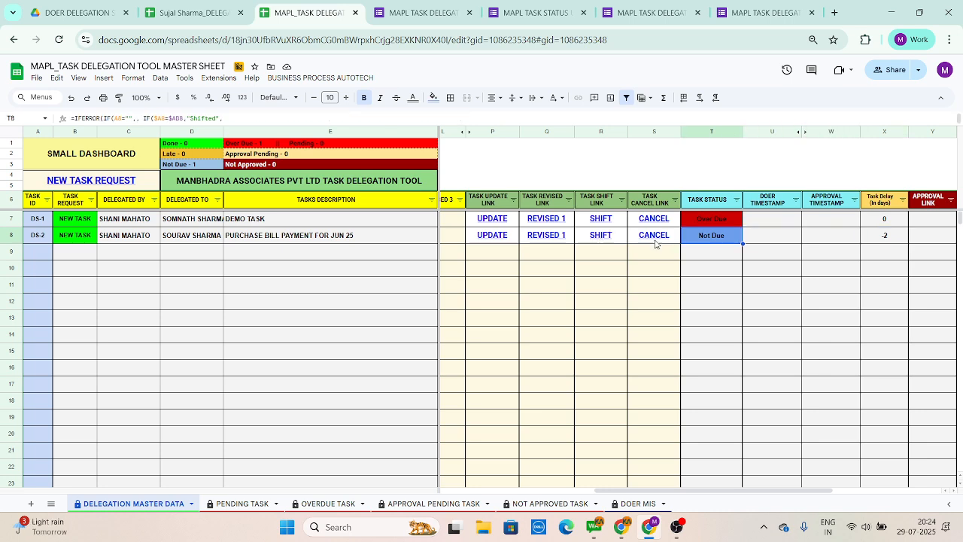
# Step: Highlight task DS-2's entire row, then inspect its issue date and time
pyautogui.click(11, 237)
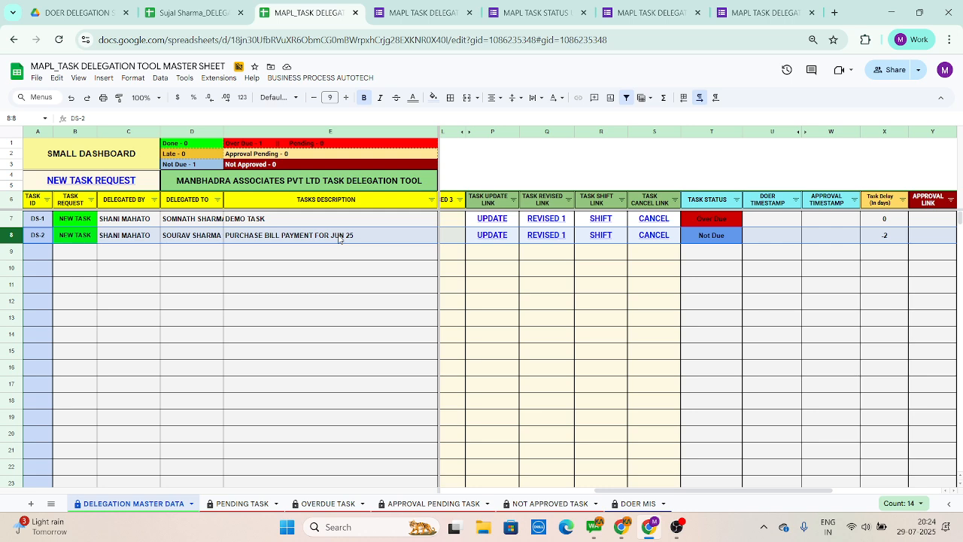
pyautogui.press('Left')
pyautogui.press('Right')
pyautogui.press('Right')
pyautogui.press('Right')
pyautogui.press('Right')
pyautogui.press('Right')
pyautogui.press('Right')
pyautogui.press('Right')
pyautogui.press('Right')
pyautogui.press('Right')
pyautogui.press('Right')
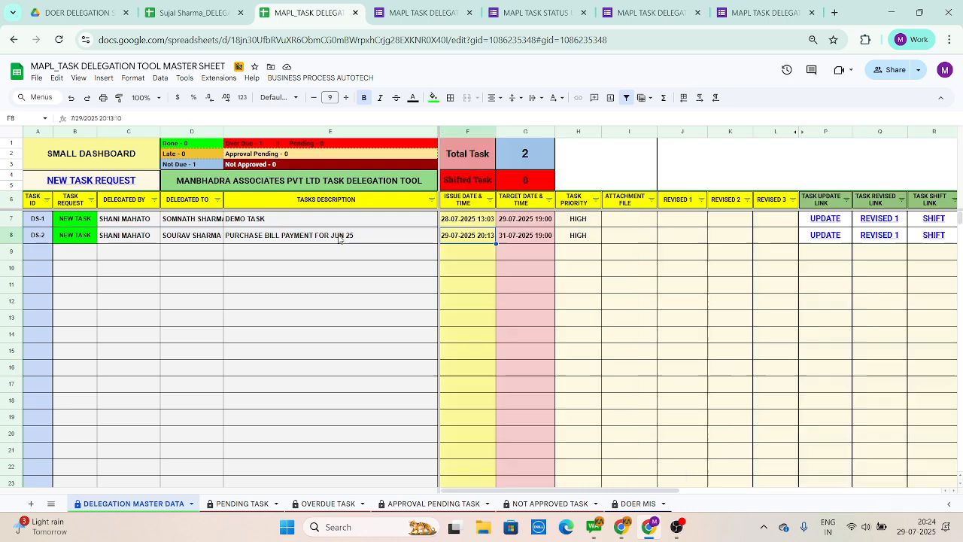